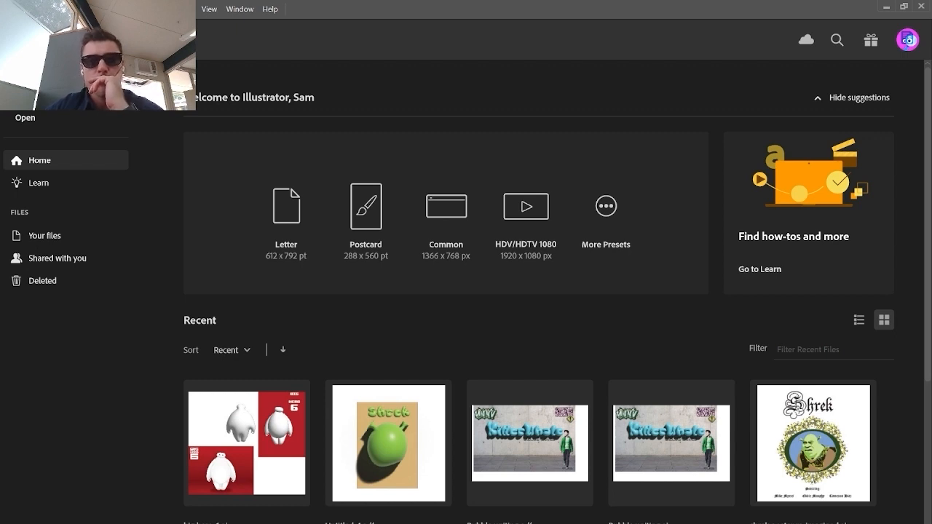
Create a new print document from the A4 preset in landscape orientation, named "bubble writing1"
key("ctrl+n")
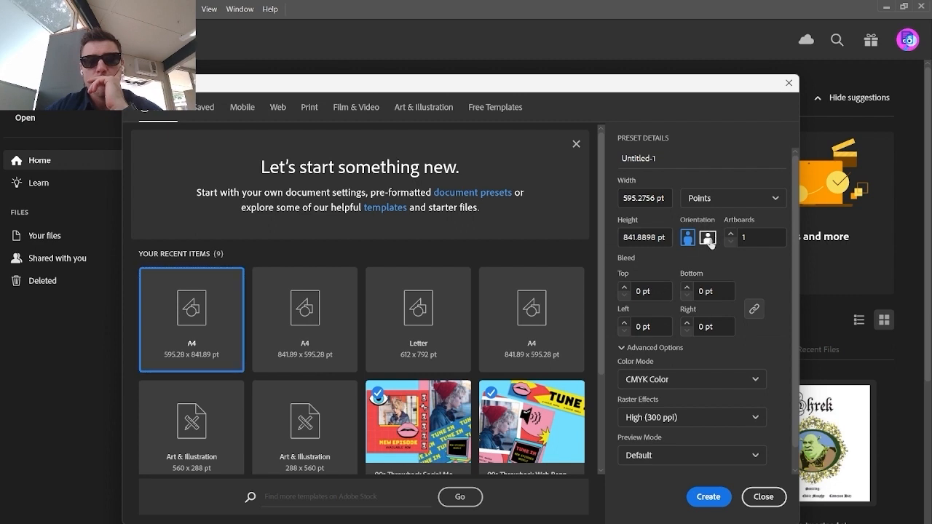
left_click(708, 238)
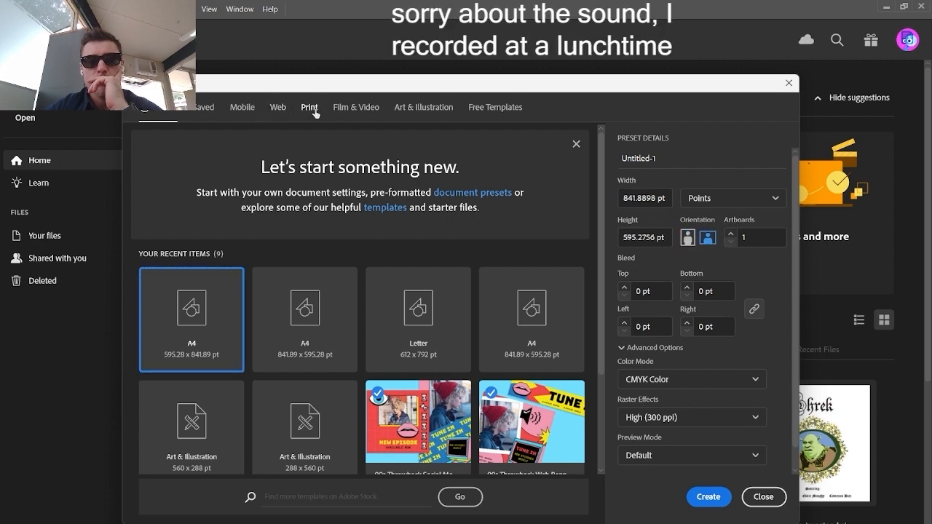
left_click(309, 108)
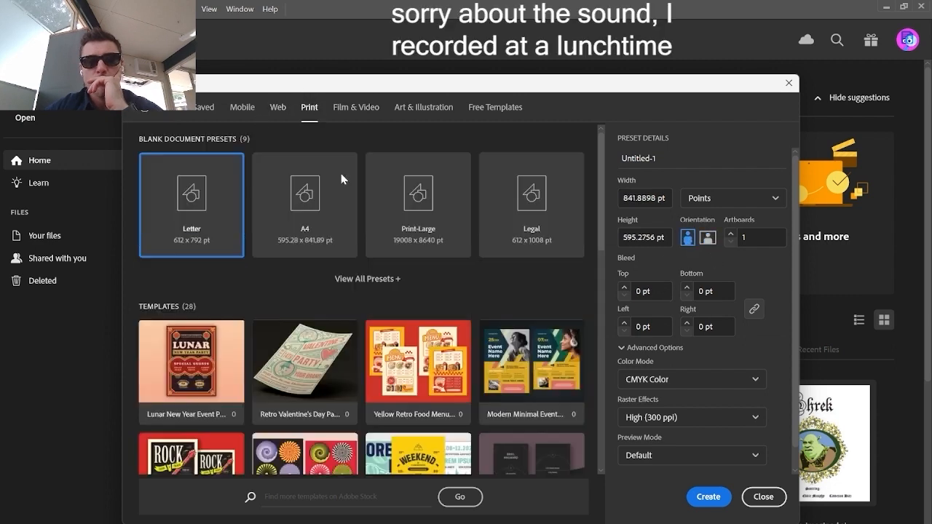
left_click(316, 208)
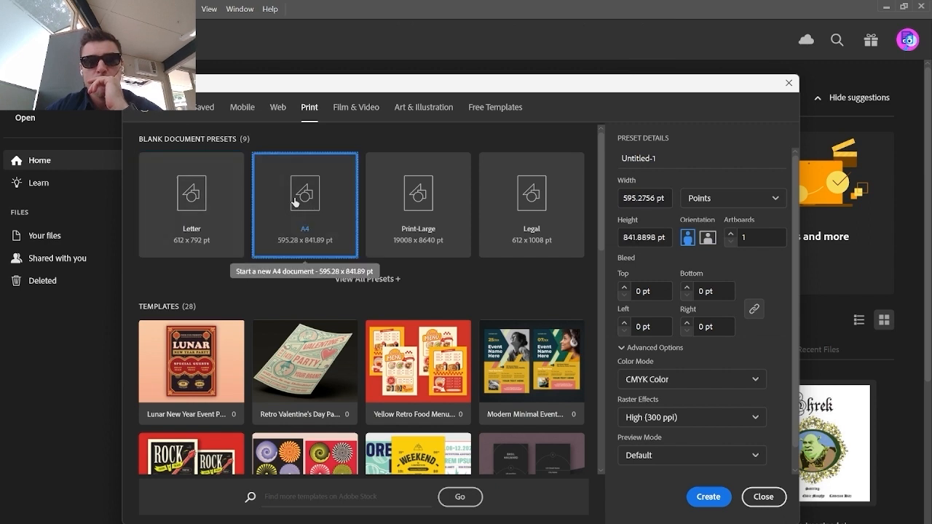
left_click(708, 238)
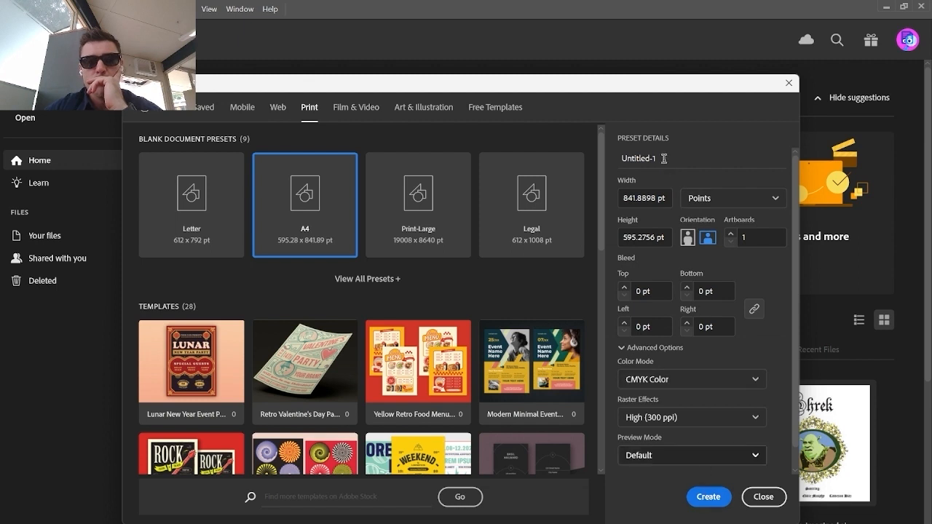
left_click_drag(664, 158, 561, 150)
type("bubble writing1")
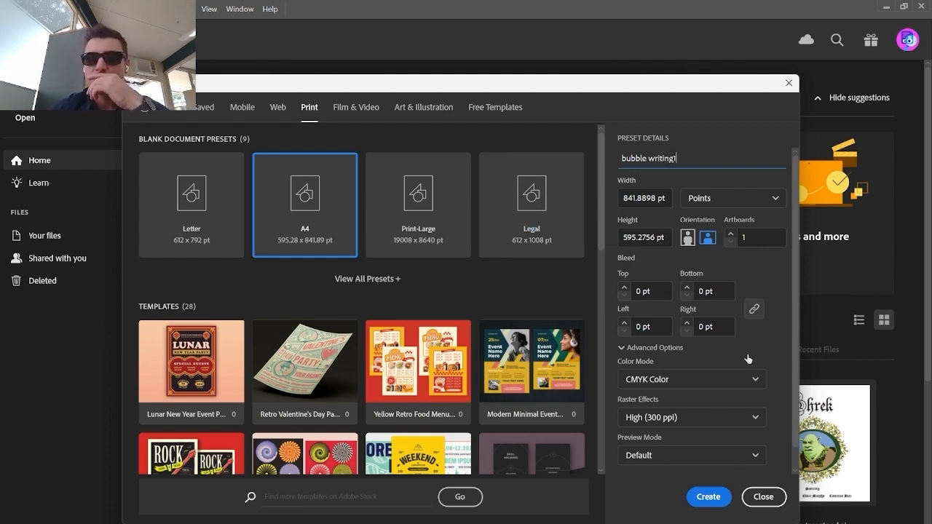
left_click(710, 496)
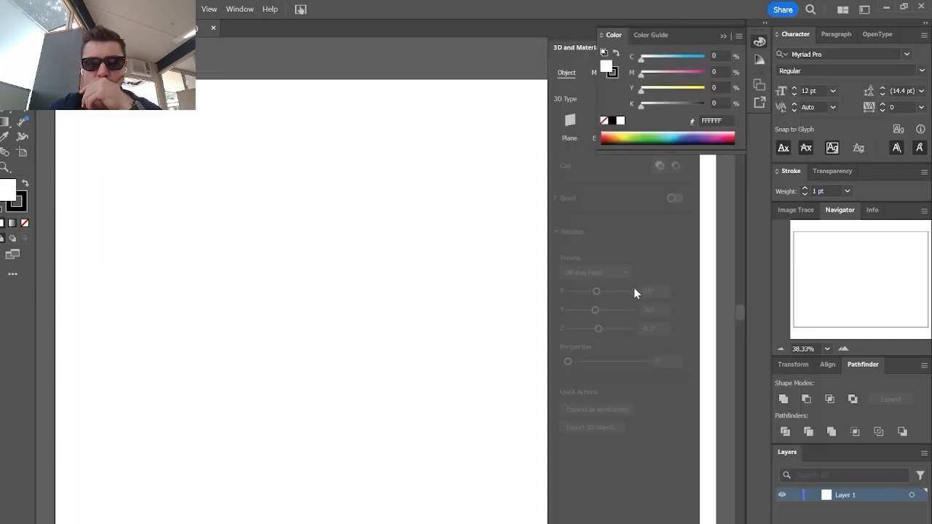
Place the brickwall1 image from the desktop into the bubble writing1 document and restore the document window to full size
left_click(903, 6)
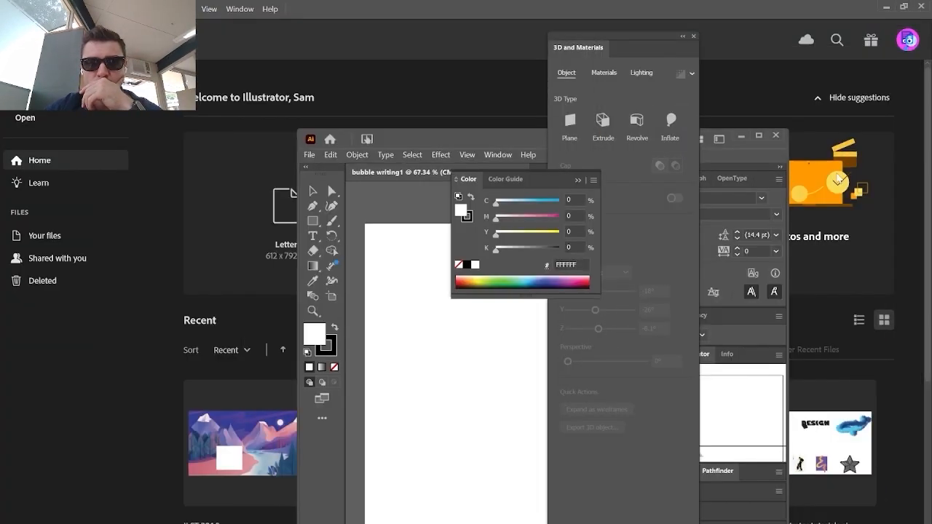
left_click(893, 6)
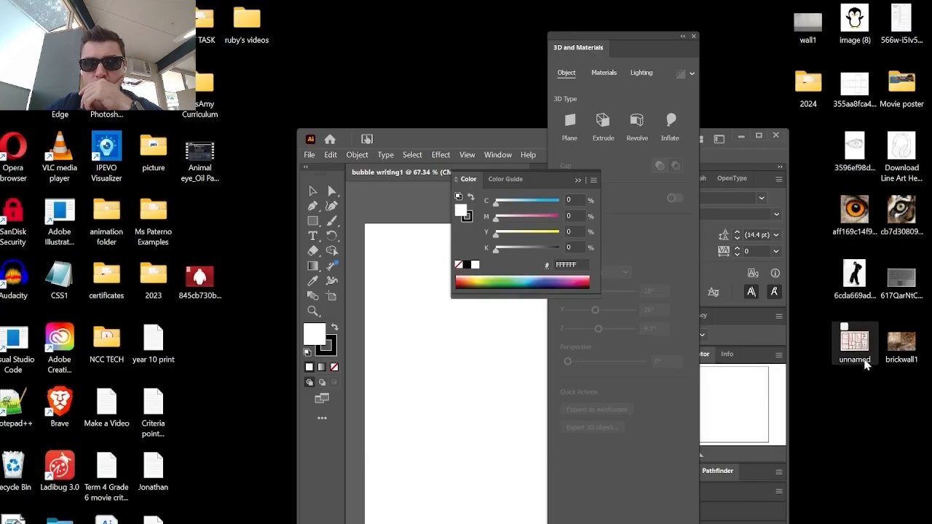
mouse_move(903, 346)
left_mouse_down()
mouse_move(827, 353)
mouse_move(582, 412)
mouse_move(484, 408)
left_mouse_up()
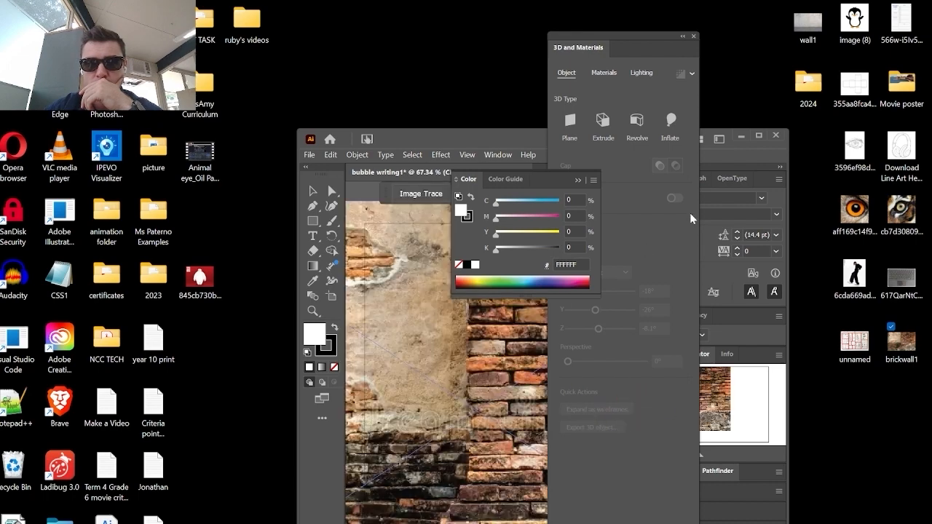
left_click(758, 137)
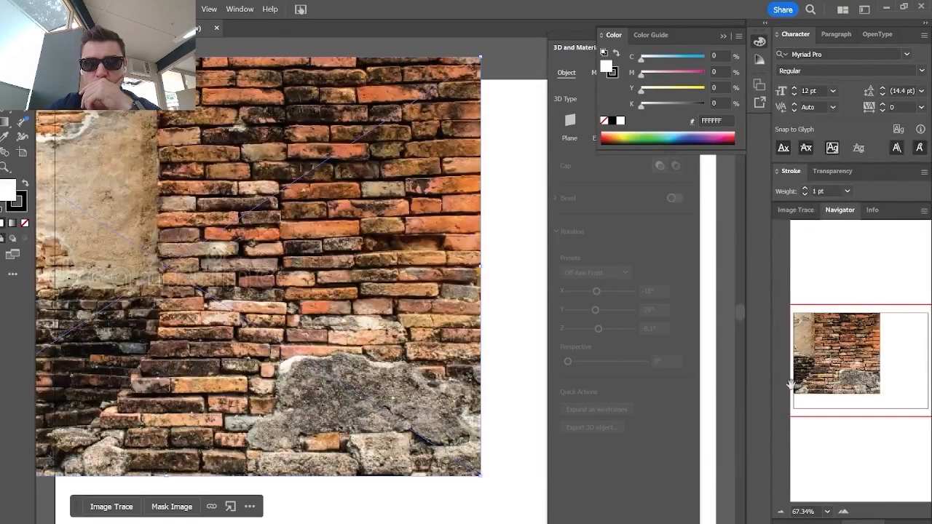
Move and enlarge the brick wall image so that it covers the whole artboard, keeping the 3D and Materials panel out of the way
left_click_drag(564, 40, 626, 192)
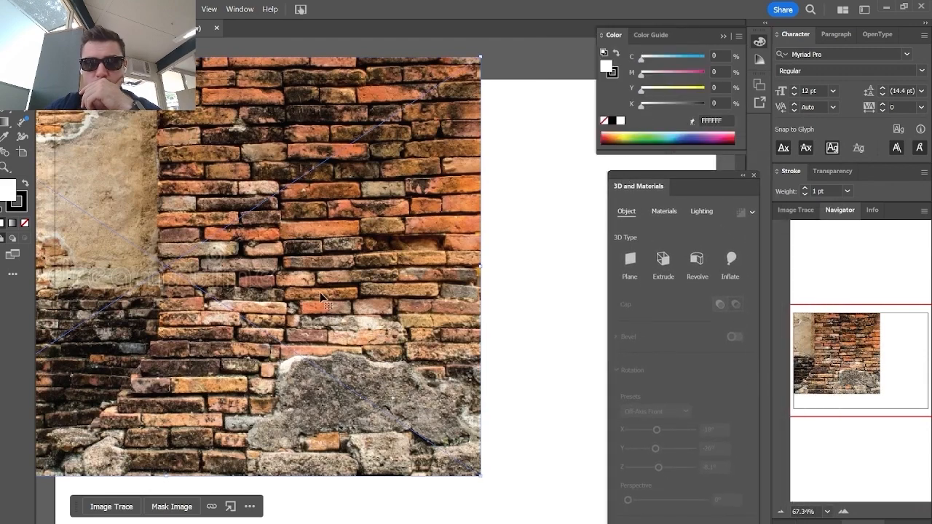
left_click_drag(322, 296, 462, 320)
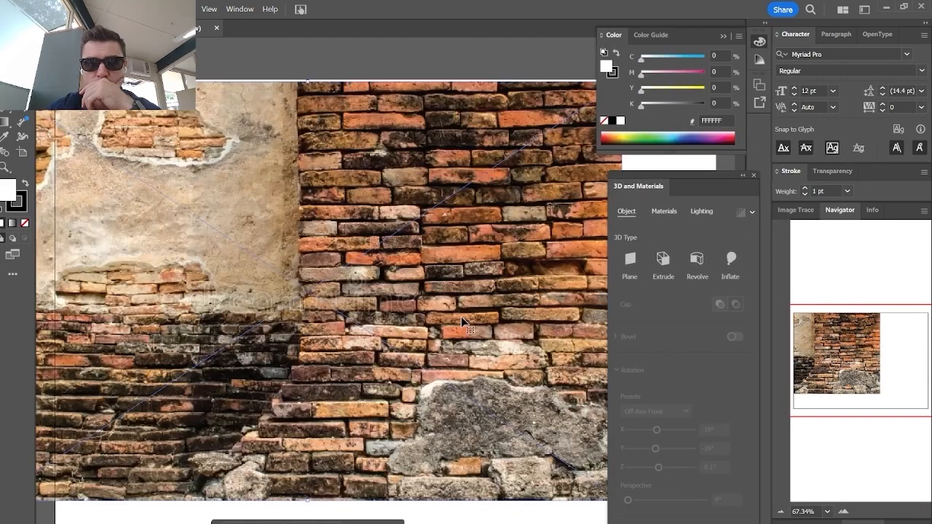
left_click(781, 513)
left_click(781, 513)
left_click(781, 512)
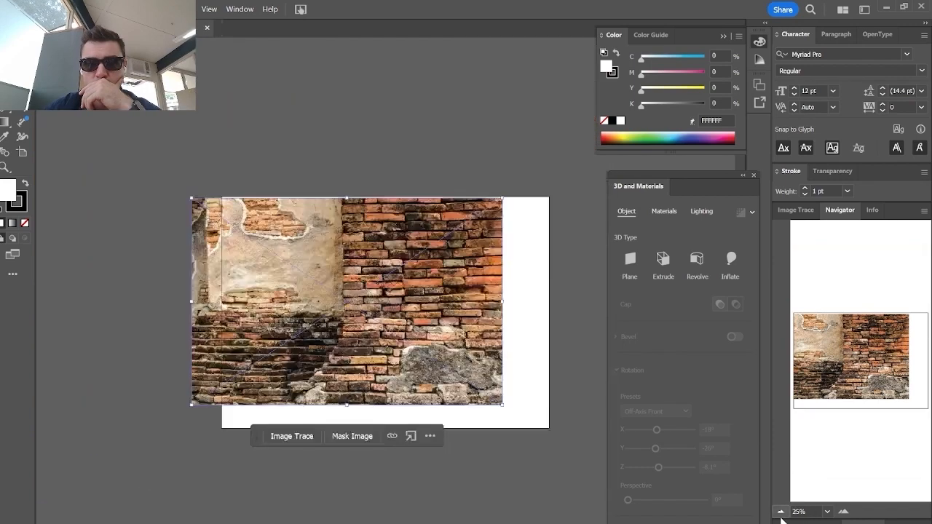
left_click_drag(429, 332, 466, 349)
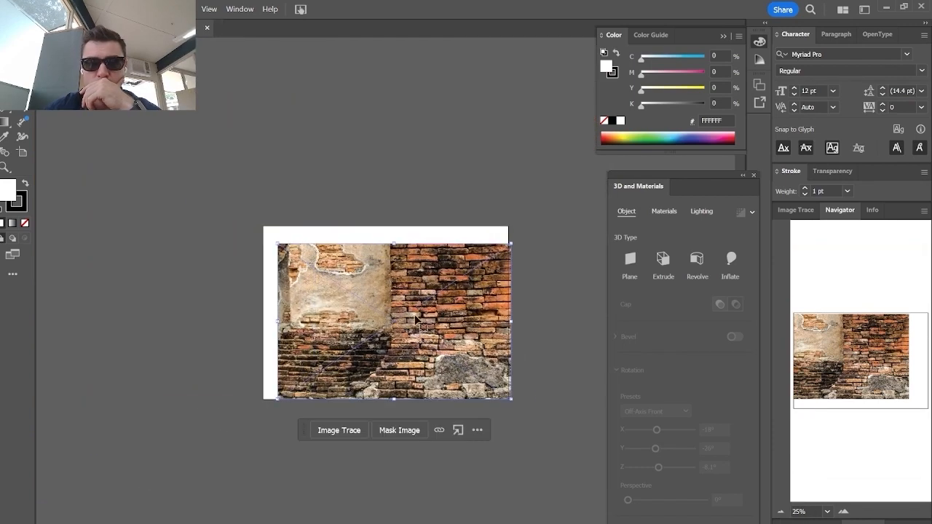
left_click_drag(276, 242, 252, 219)
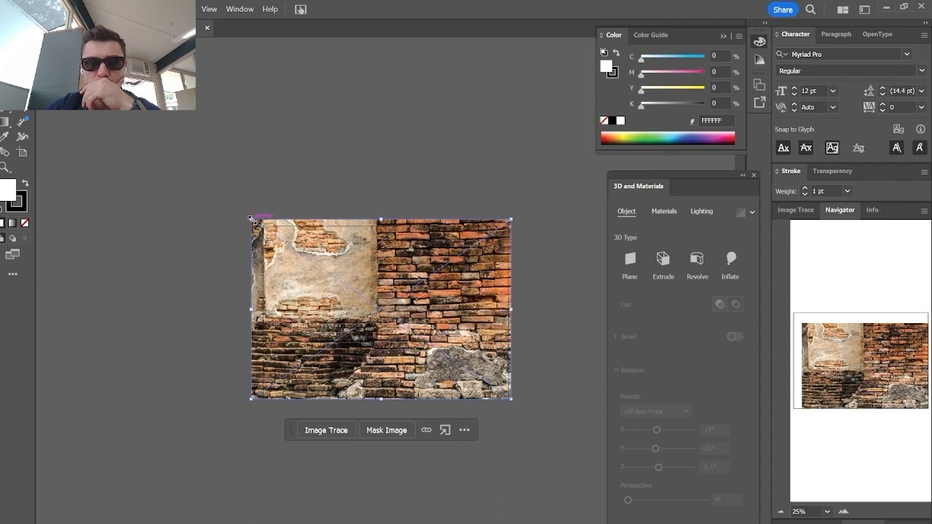
left_click(562, 296)
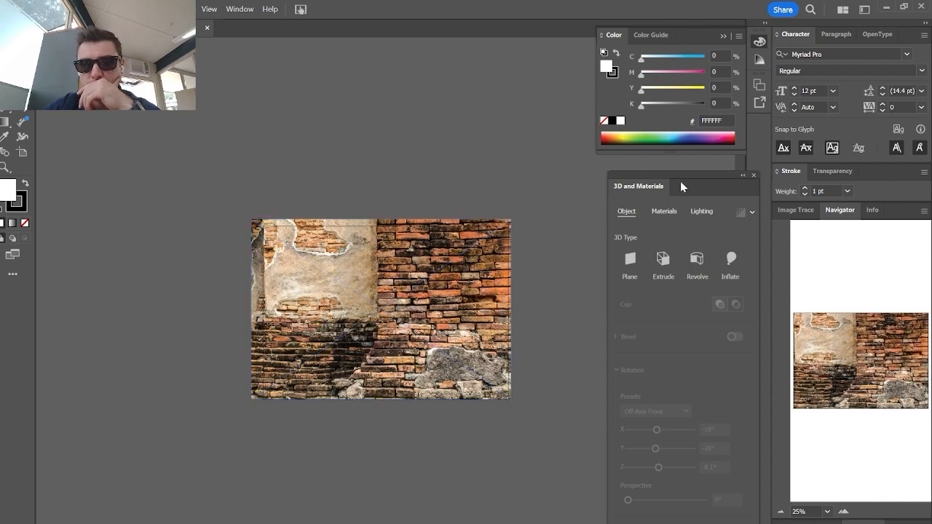
Add a new layer named "Type" above the image layer and lock Layer 1
left_click_drag(827, 517, 827, 424)
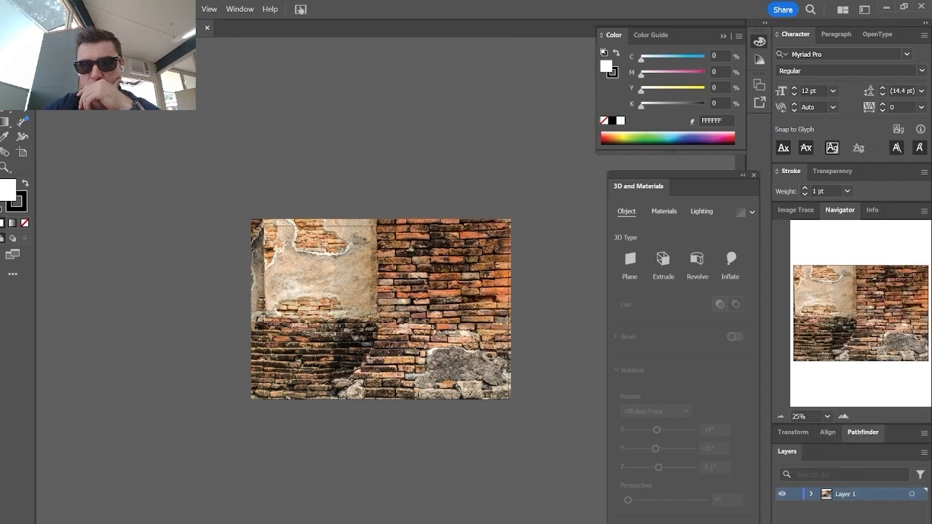
key("ctrl+l")
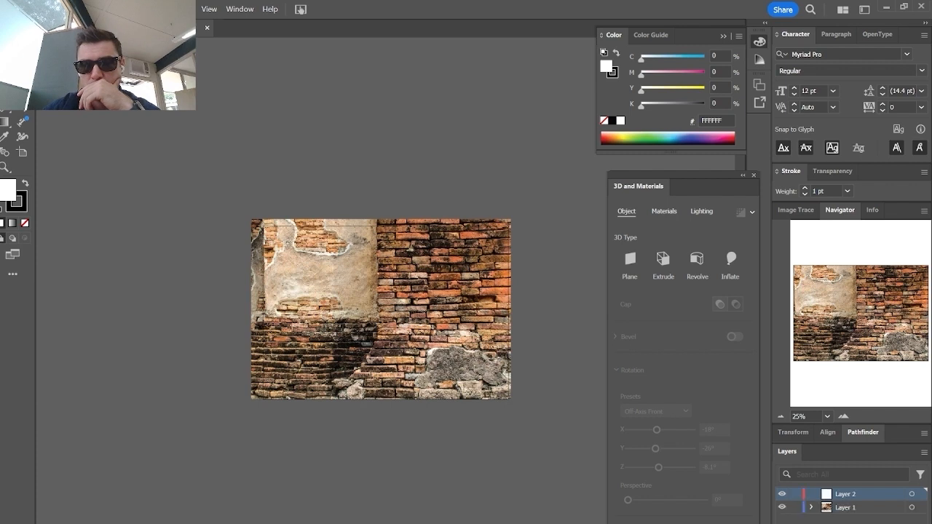
double_click(846, 495)
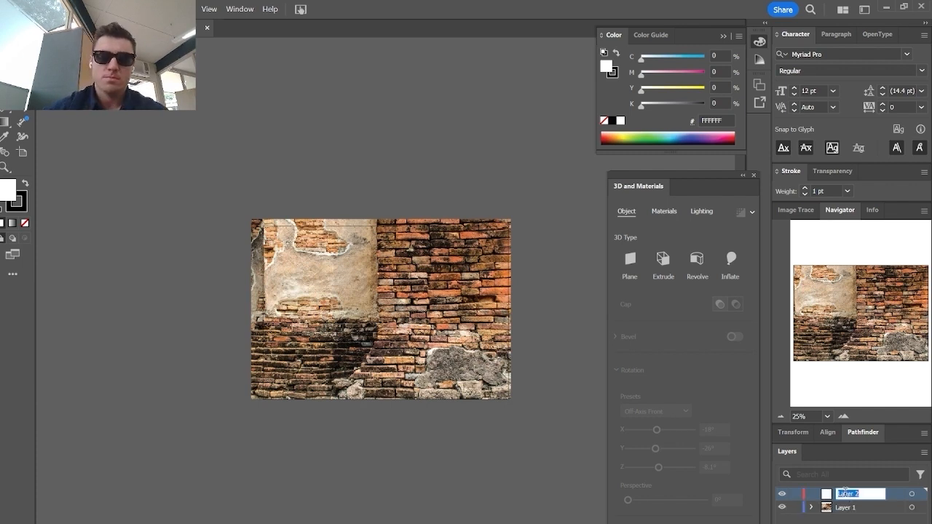
type("Type")
key("Return")
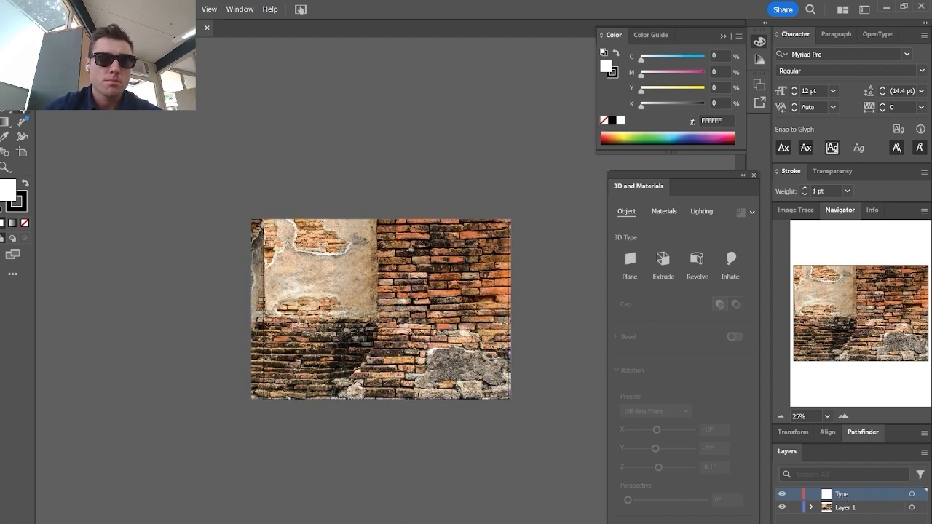
left_click(795, 510)
Draw a text area across most of the brick wall, enter "BubbleGum" and set its font size to 72 pt
left_click_drag(274, 249, 485, 351)
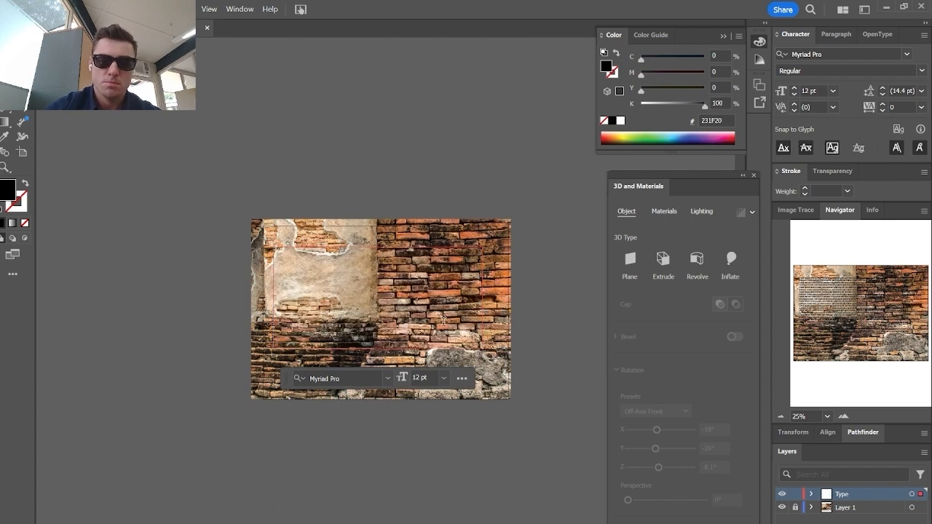
key("BackSpace")
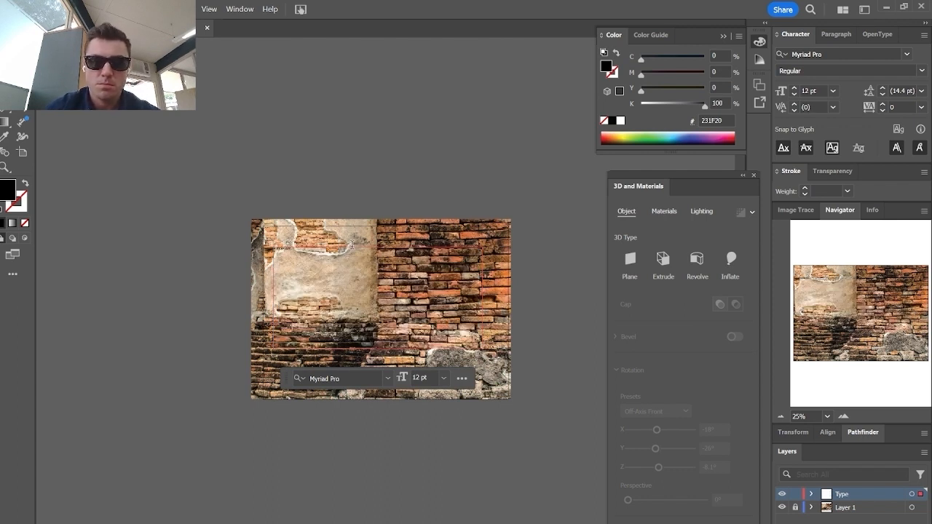
left_click_drag(292, 249, 232, 236)
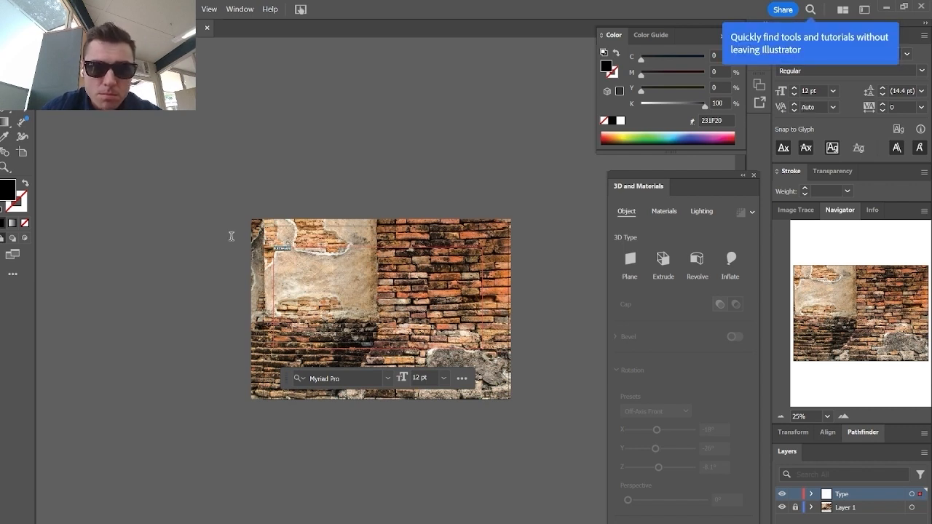
left_click(442, 378)
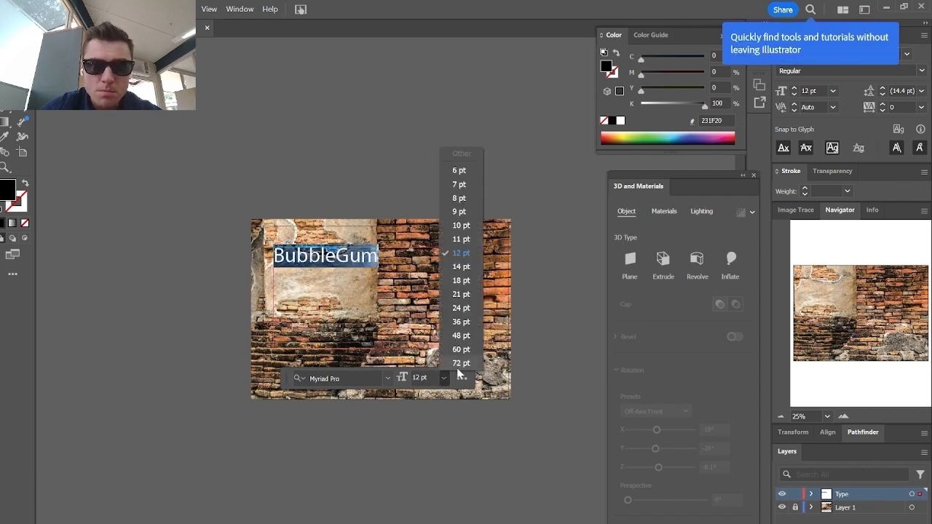
left_click(460, 374)
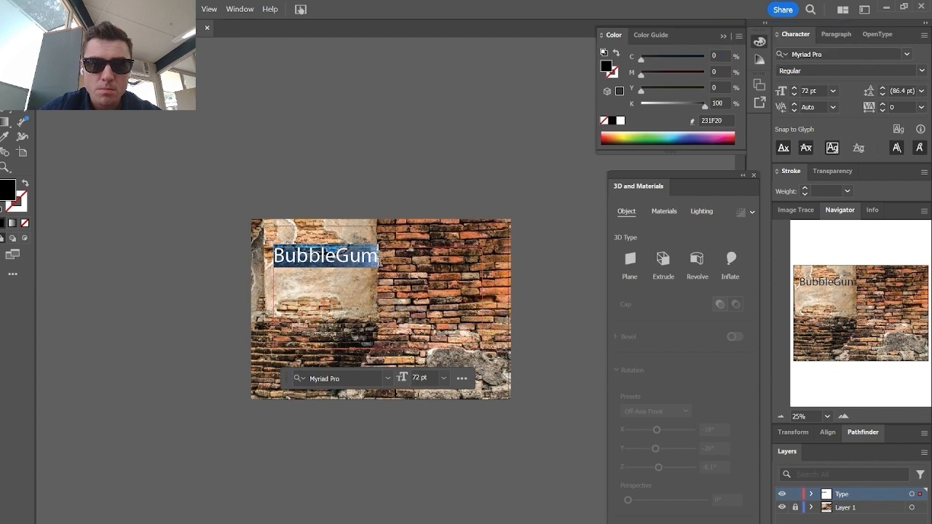
Replace the wording in the text area with "BUBBLEGUM" in capitals
left_click(378, 262)
left_click_drag(379, 262, 261, 268)
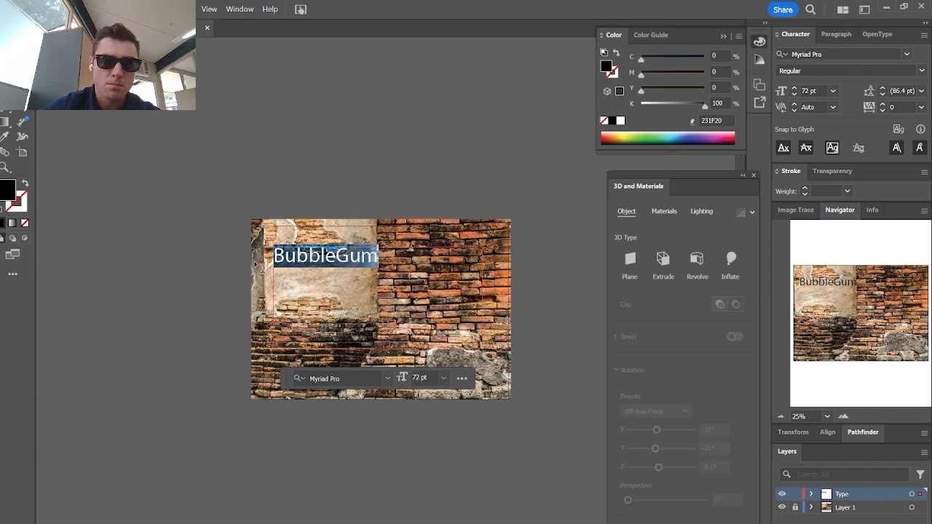
type("BUBBL")
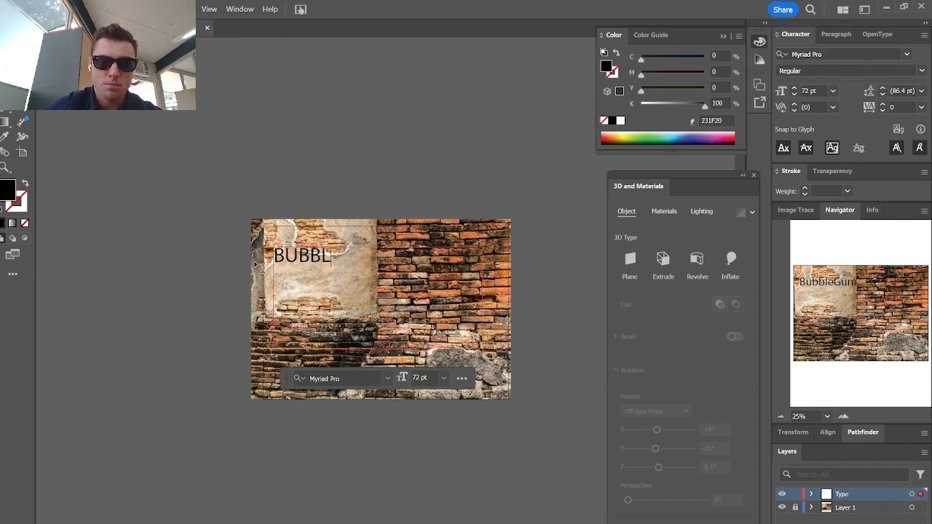
type("EGUM")
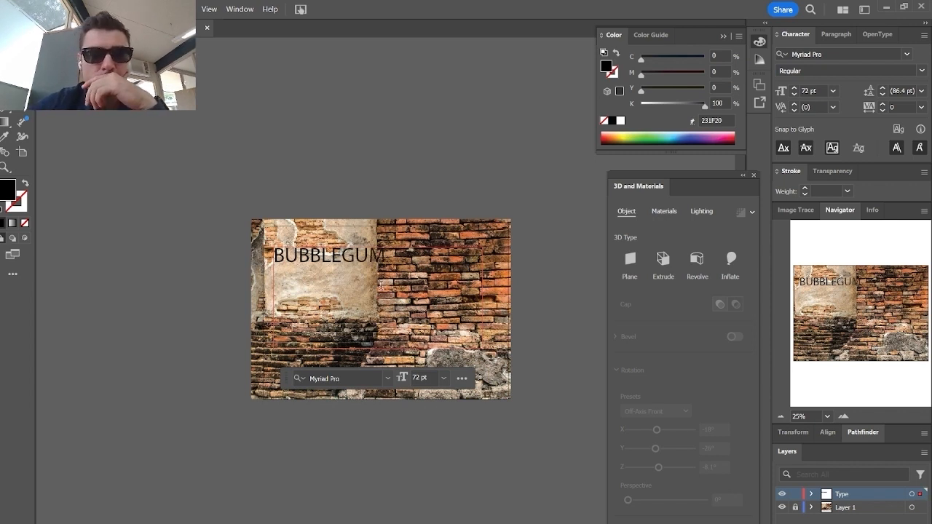
Change the font of the whole BUBBLEGUM text to Swath Trees Personal Use
left_click_drag(391, 261, 211, 238)
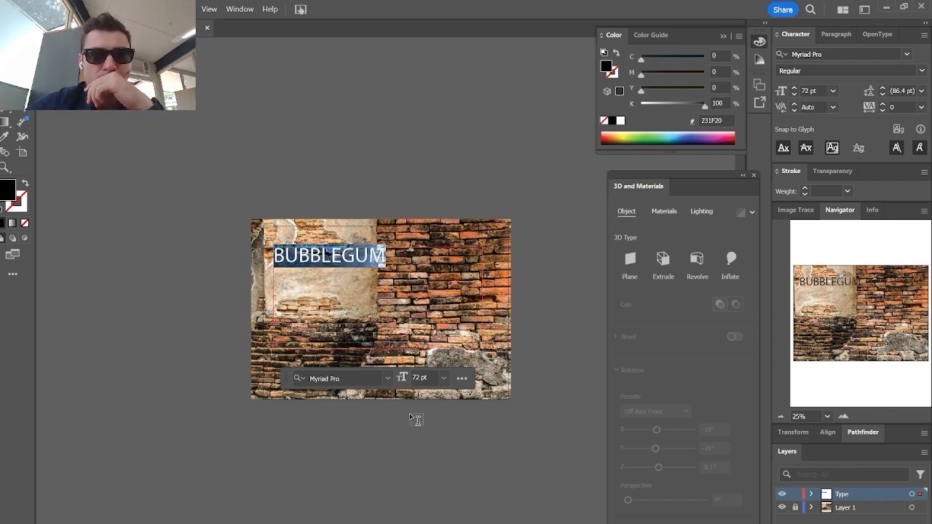
left_click(387, 379)
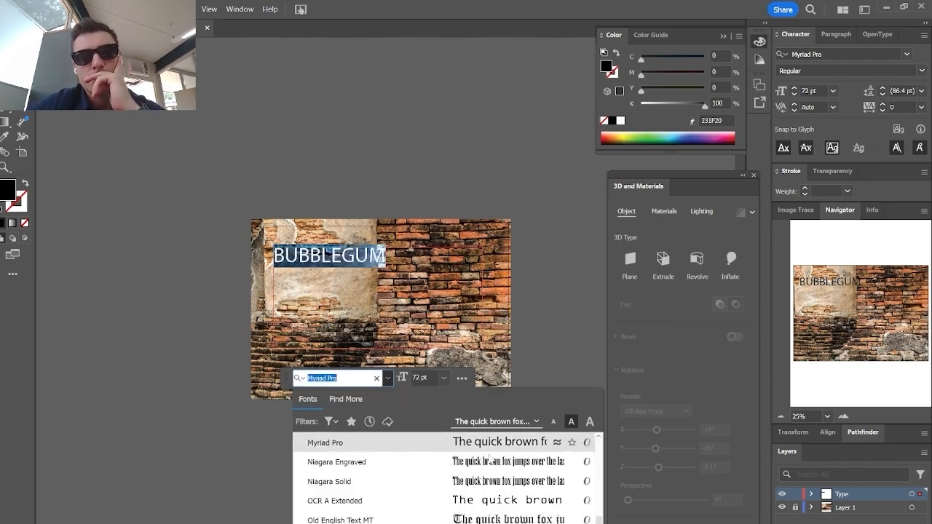
scroll(489, 457, "down", 10)
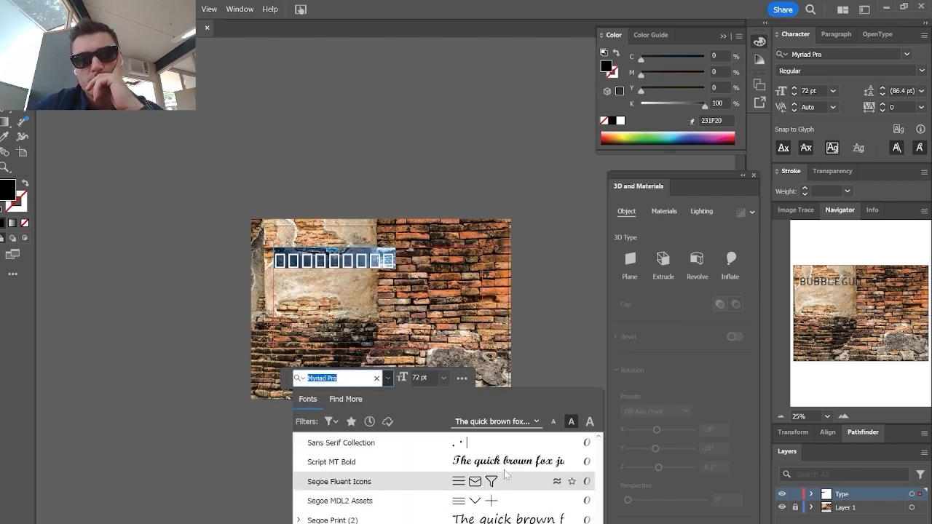
scroll(506, 474, "down", 8)
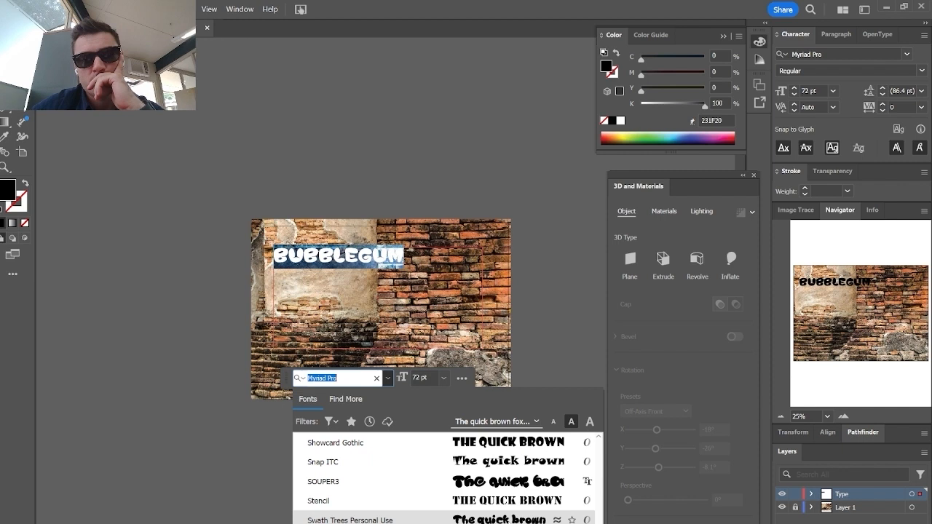
left_click(508, 521)
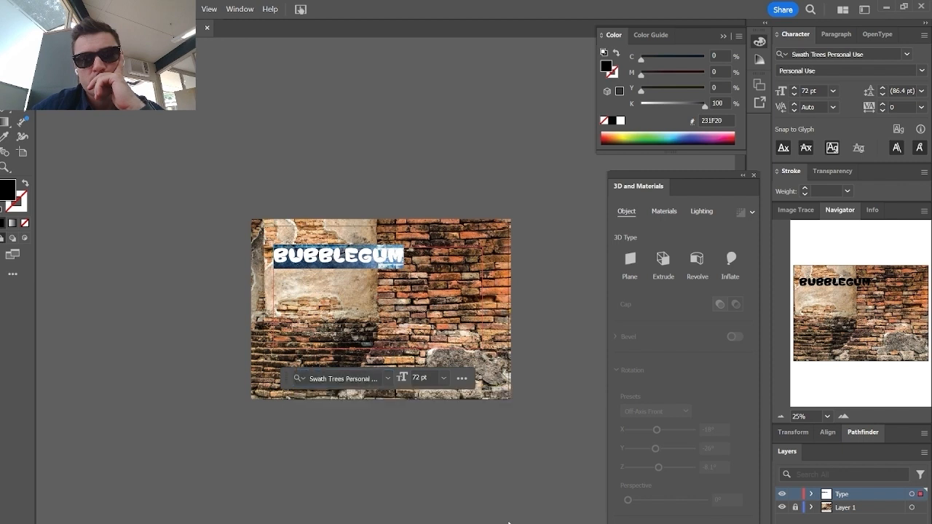
Set the font size of the BUBBLEGUM text to 132 pt
left_click(420, 379)
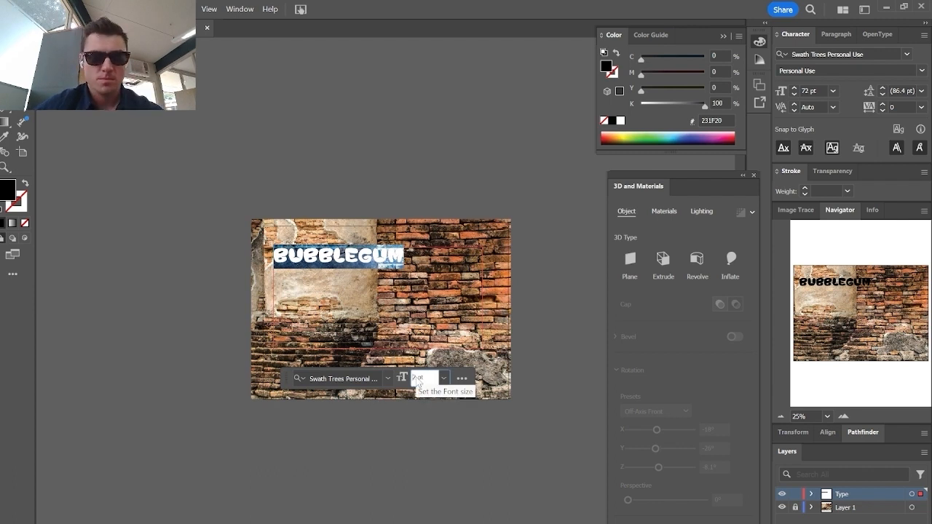
type("132")
key("Return")
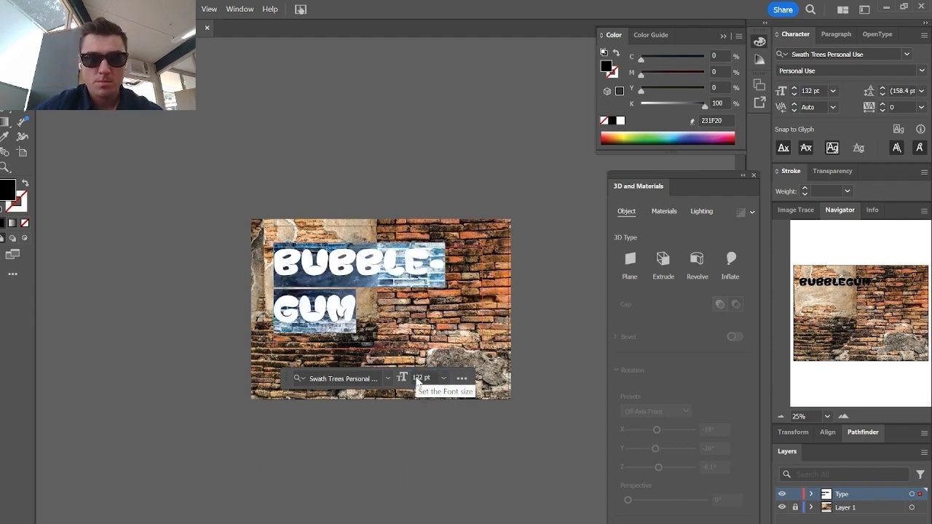
Widen the text frame so BUBBLEGUM fits on one line and move it down to the middle of the wall
key("Escape")
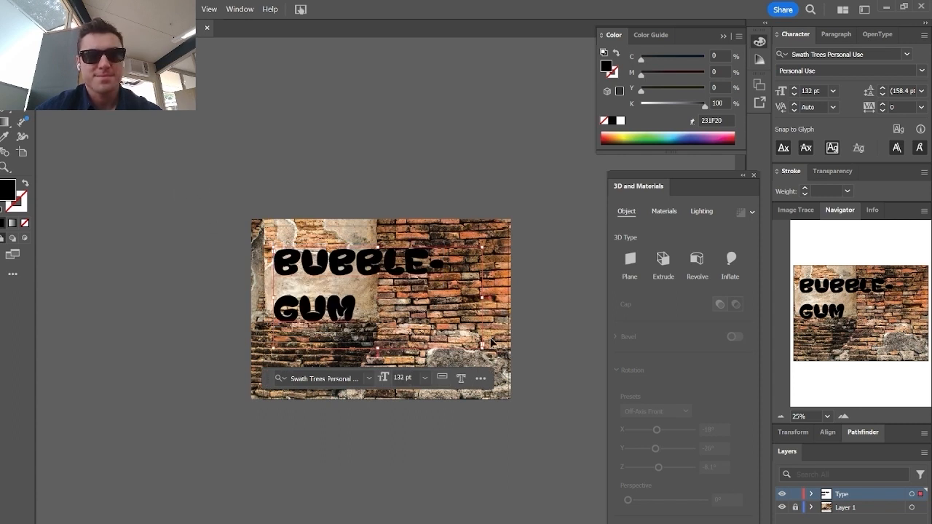
left_click_drag(481, 298, 524, 298)
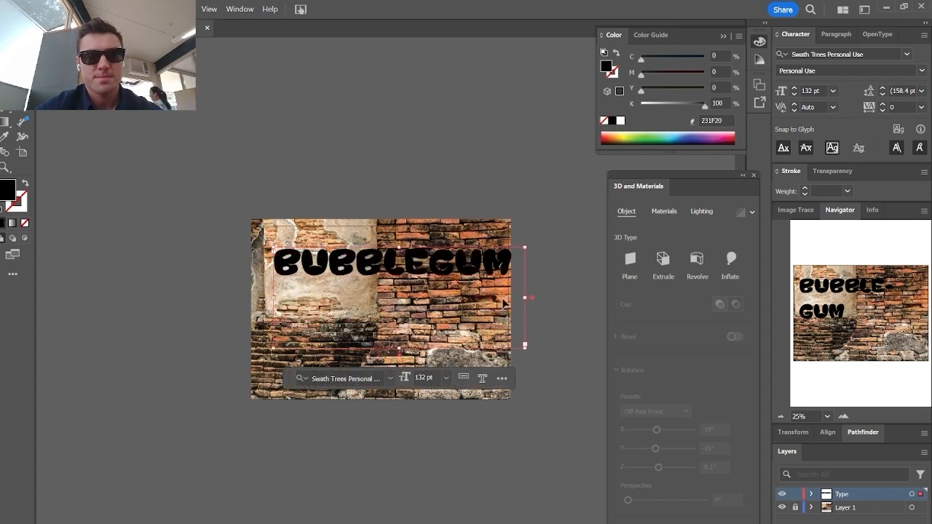
left_click_drag(448, 266, 437, 312)
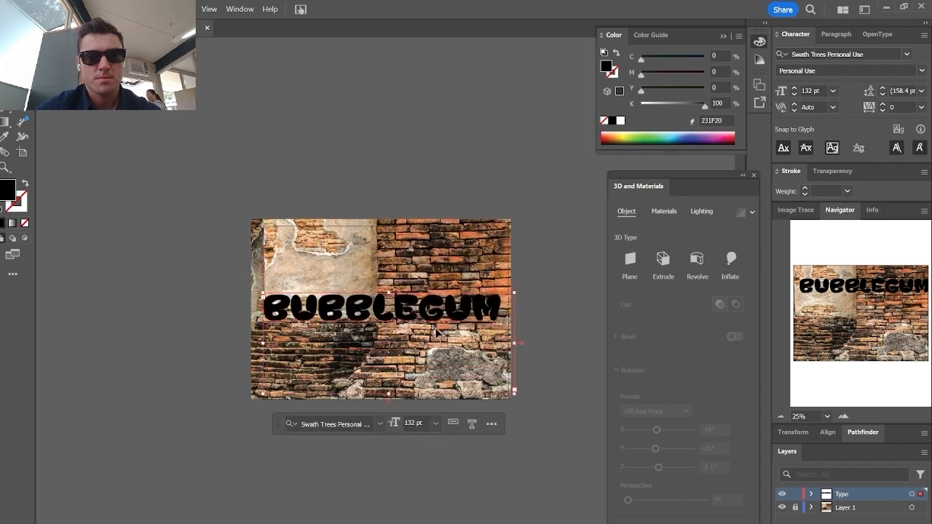
Convert the BUBBLEGUM text to outlines and change its fill colour to light pink EFA5BB
right_click(363, 307)
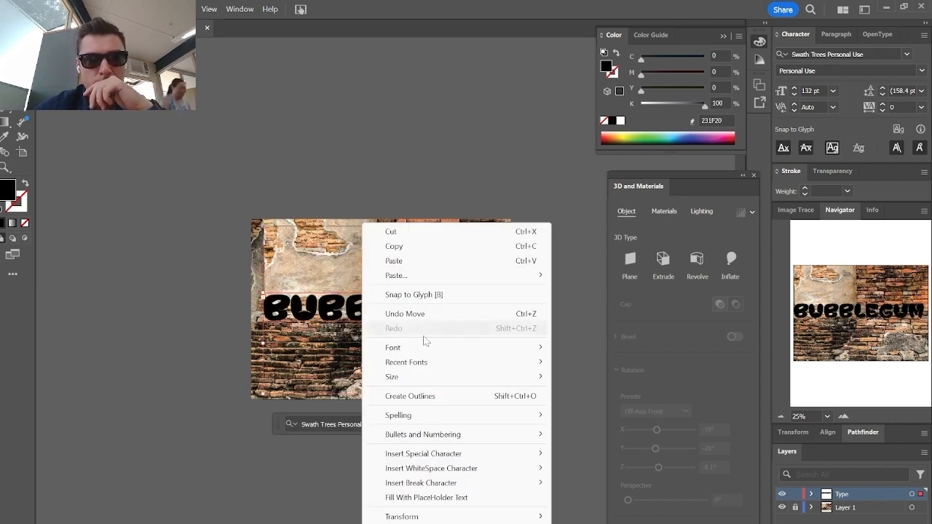
left_click(410, 396)
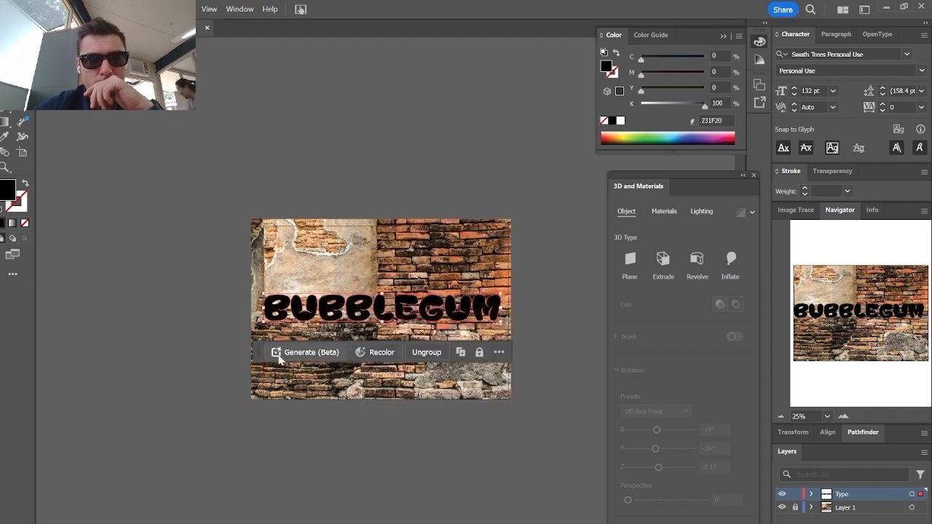
double_click(7, 190)
mouse_move(342, 240)
left_mouse_down()
mouse_move(328, 221)
mouse_move(343, 237)
left_mouse_up()
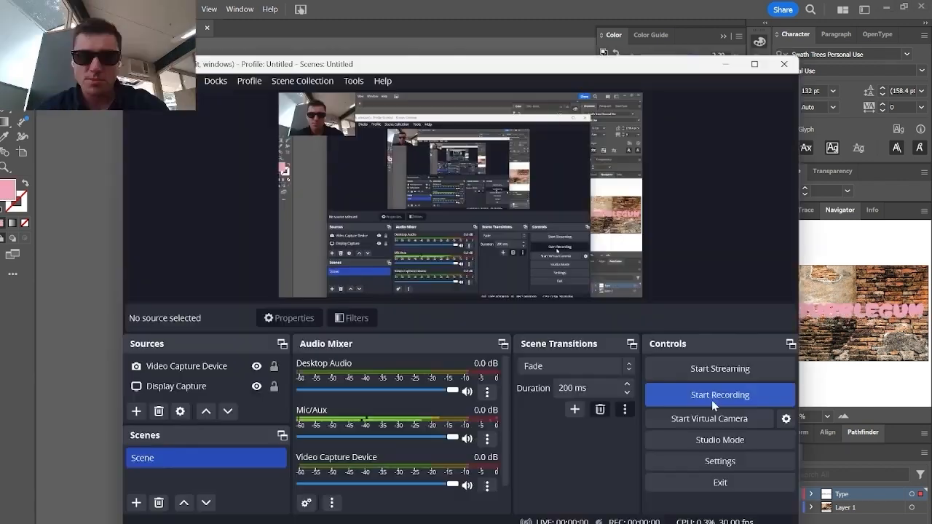
left_click(711, 400)
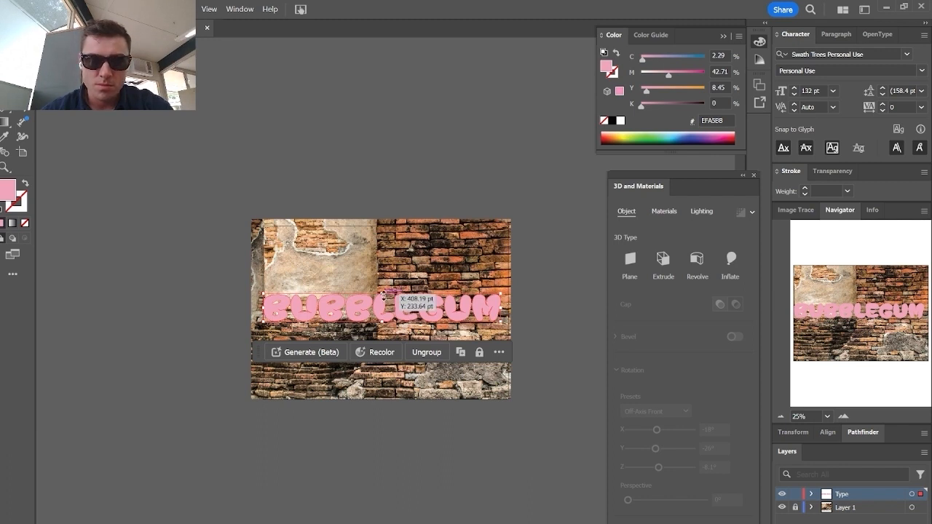
Stretch the outlined lettering taller by raising its upper edge, keeping its width
left_click_drag(384, 294, 384, 275)
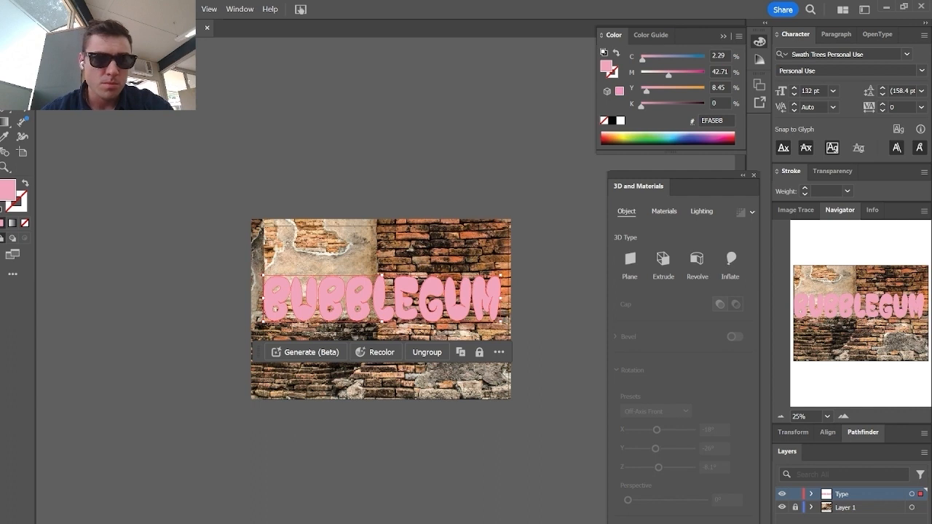
Try redrawing the letter outlines freehand with a taller top on the L and a drip under the third B, and undo both
key("a")
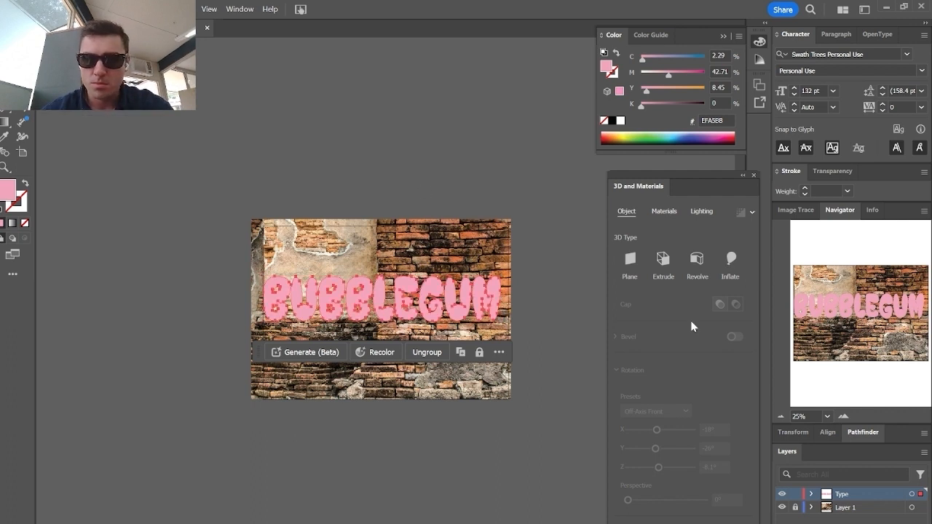
left_click(845, 418)
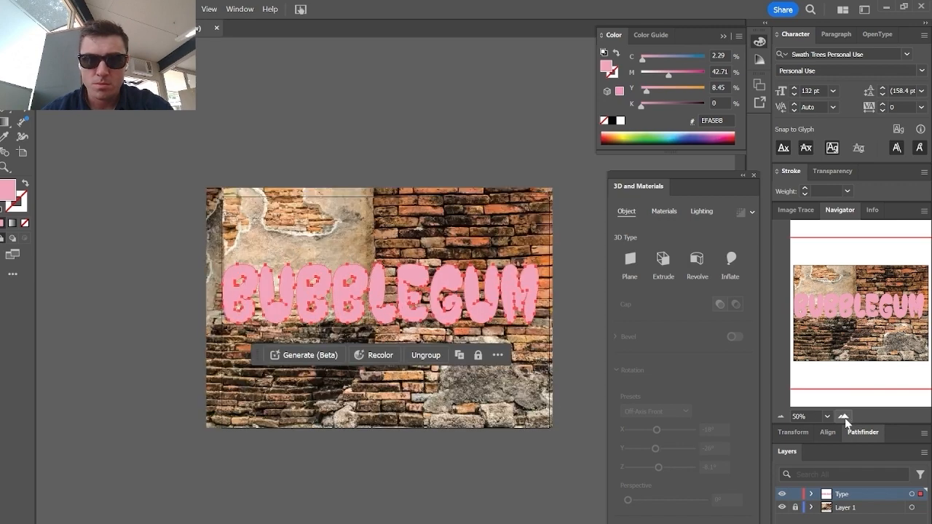
left_click(844, 418)
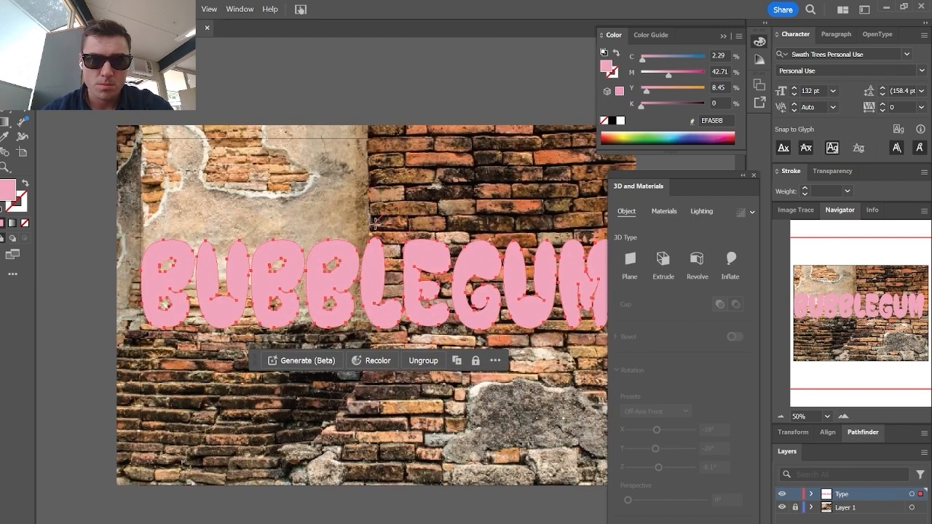
left_click_drag(370, 242, 368, 247)
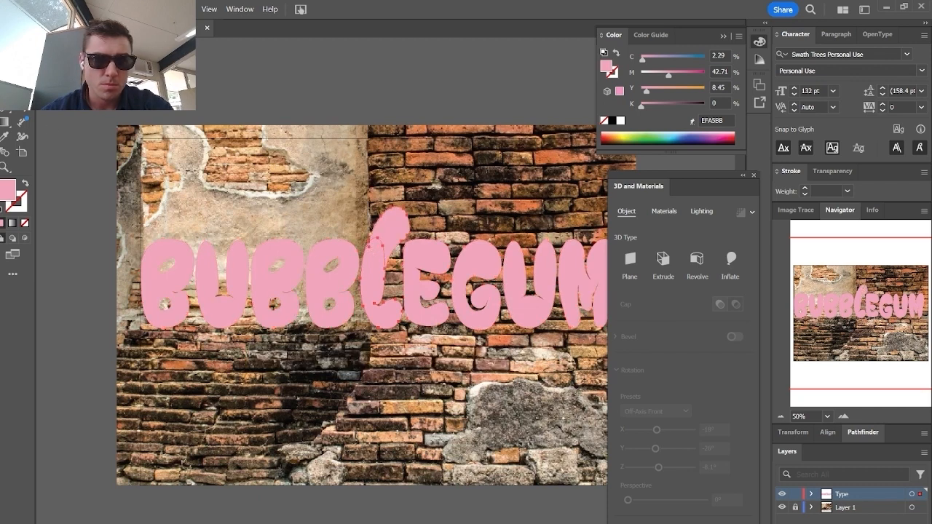
left_click(330, 322)
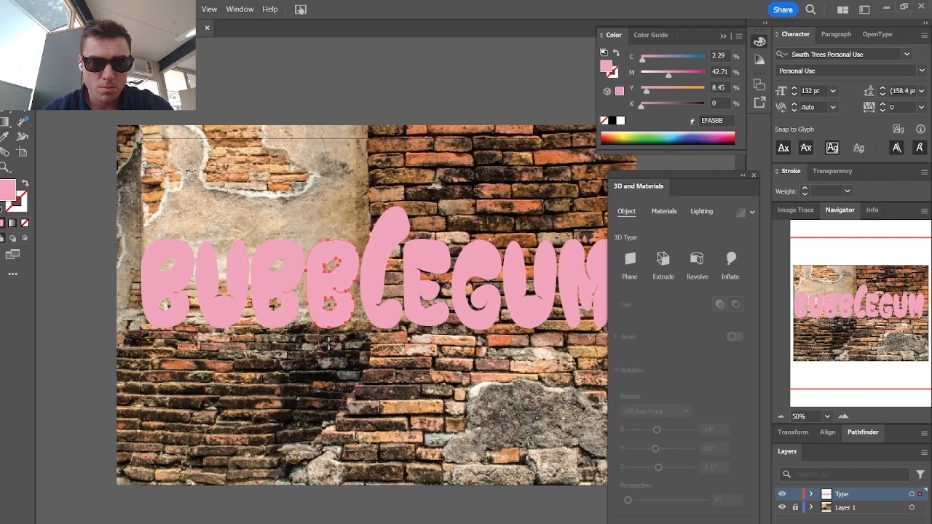
left_click_drag(337, 323, 338, 321)
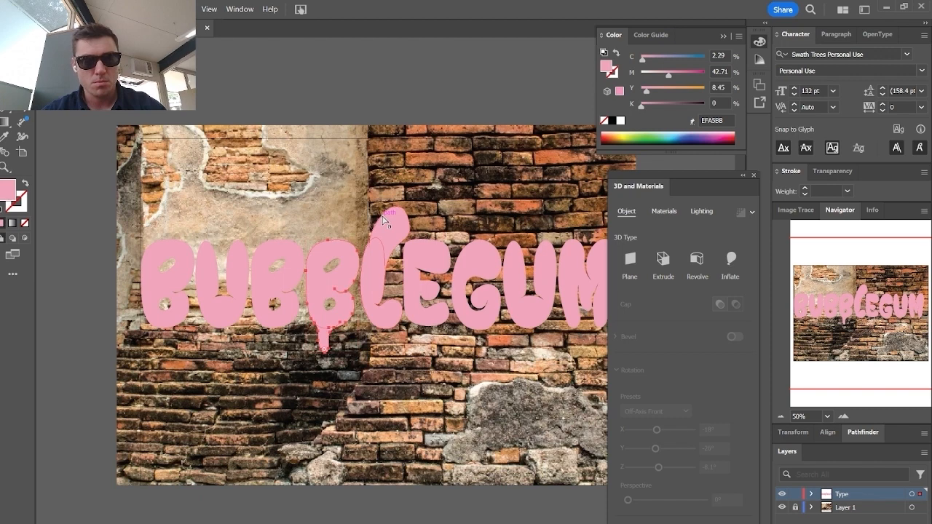
key("ctrl+z")
key("ctrl+z")
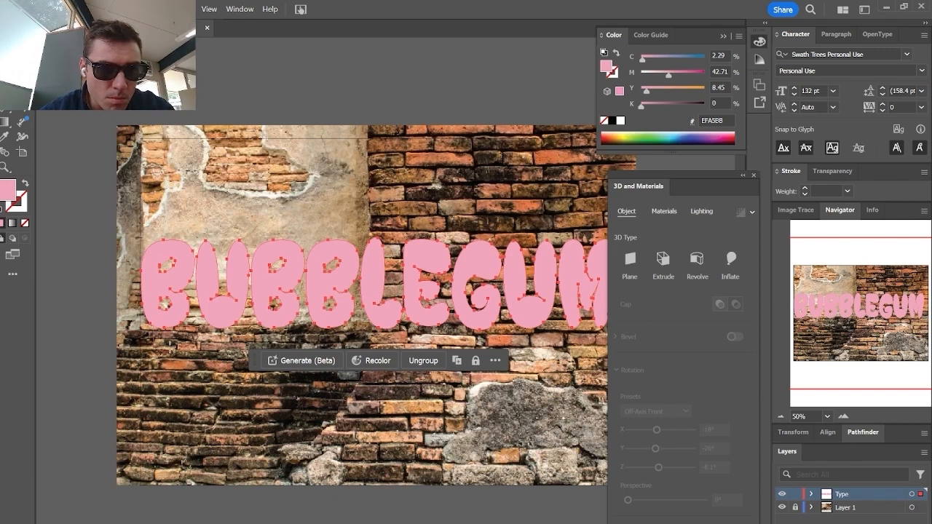
Redraw the lower edge of the first B freehand with a paint drip hanging below it
left_click_drag(164, 330, 168, 326)
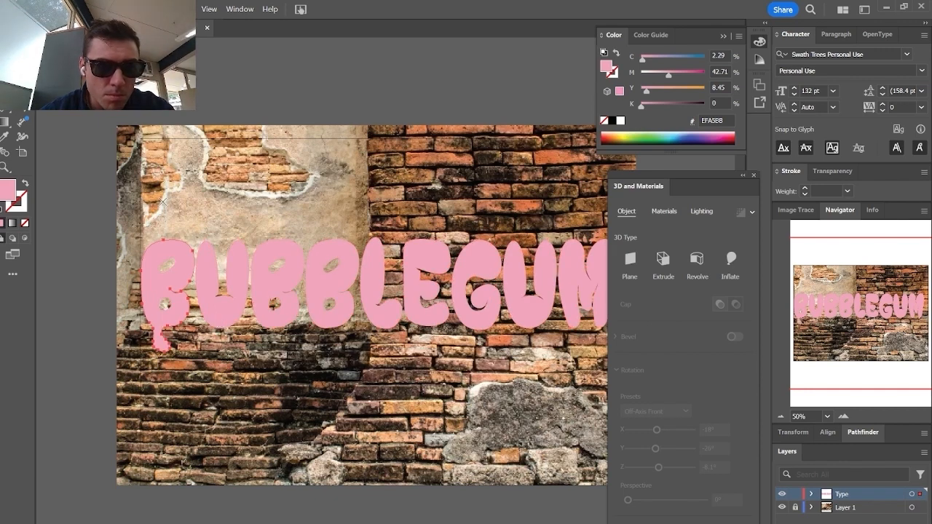
Try drawing a freehand paint drip along the lower edge of the first U and undo the attempts
left_click(229, 321)
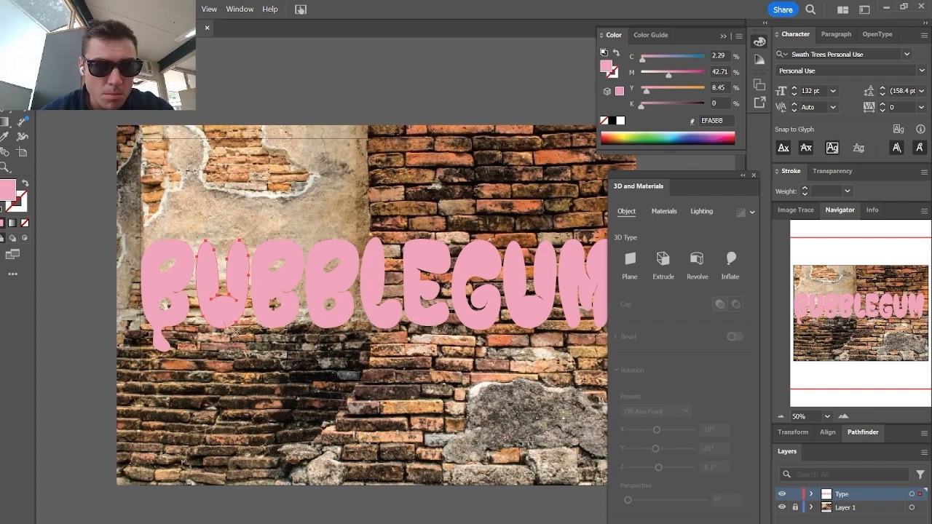
left_click_drag(244, 294, 243, 294)
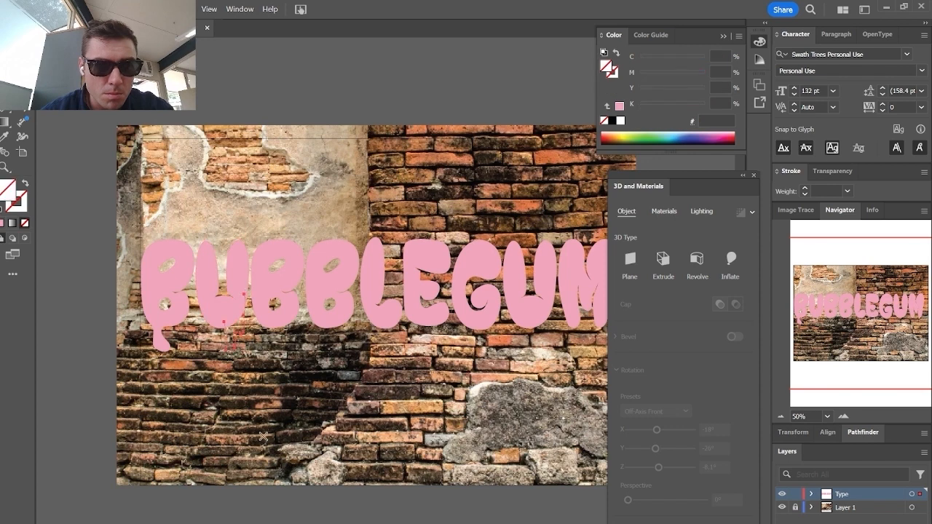
key("ctrl+z")
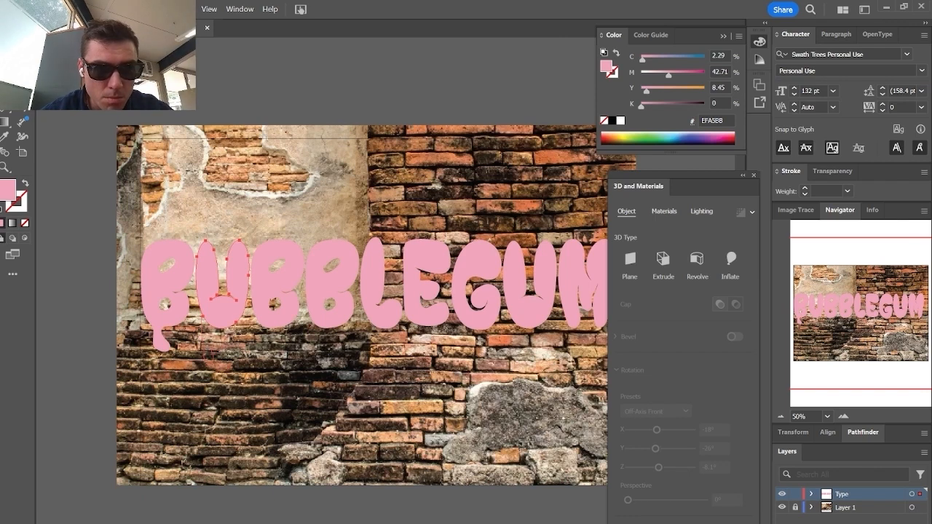
left_click_drag(231, 321, 234, 335)
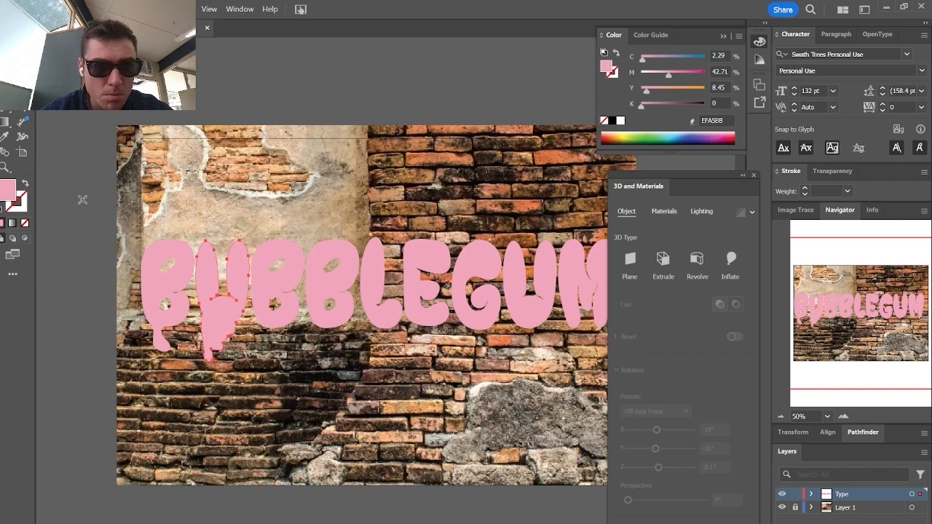
key("ctrl+z")
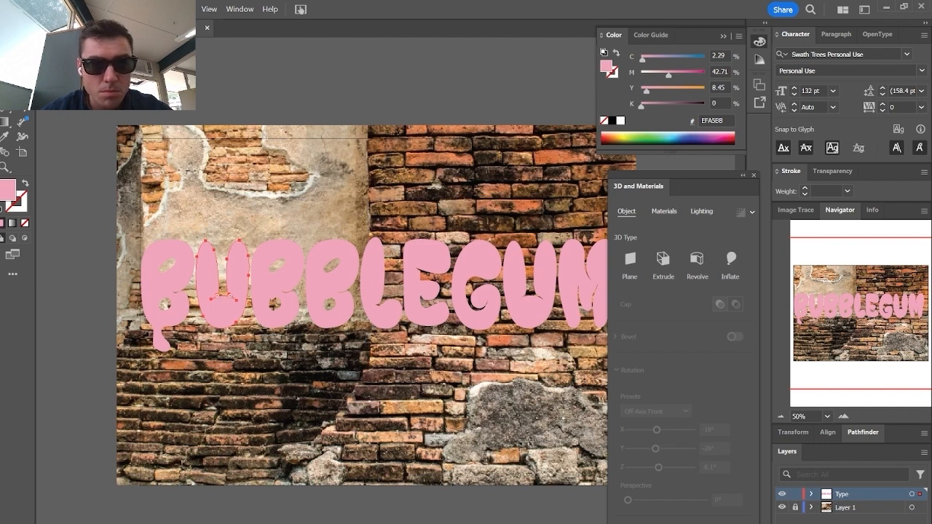
Redraw the lower edges of the third B and the G freehand with paint drips hanging below them
left_click(332, 318)
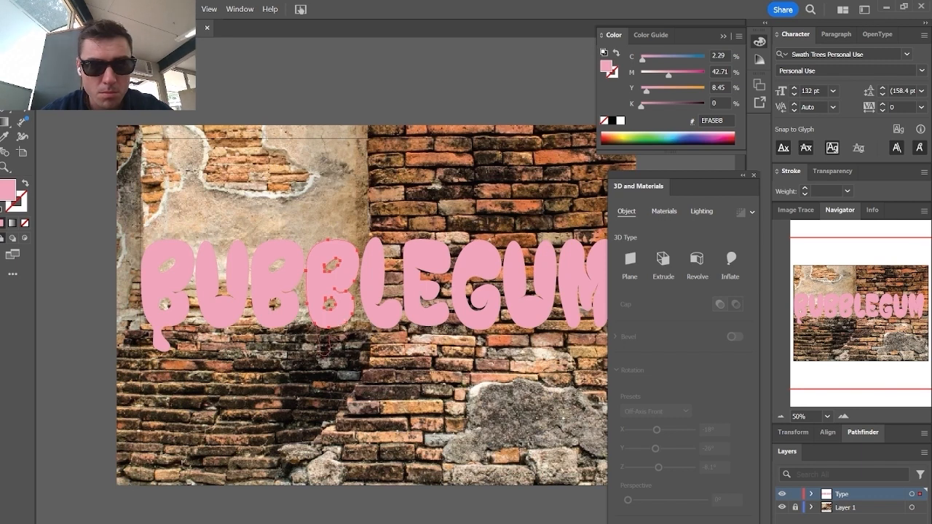
left_click_drag(347, 313, 348, 316)
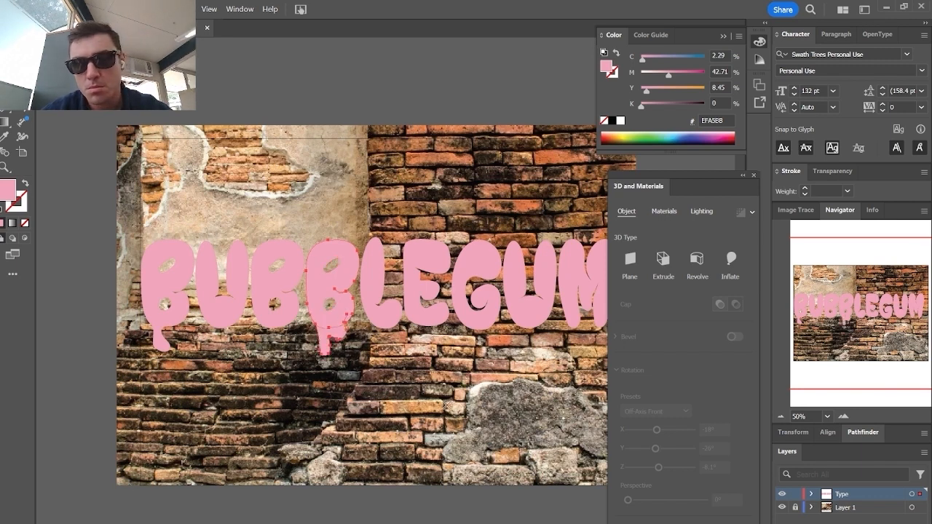
scroll(447, 404, "right", 5)
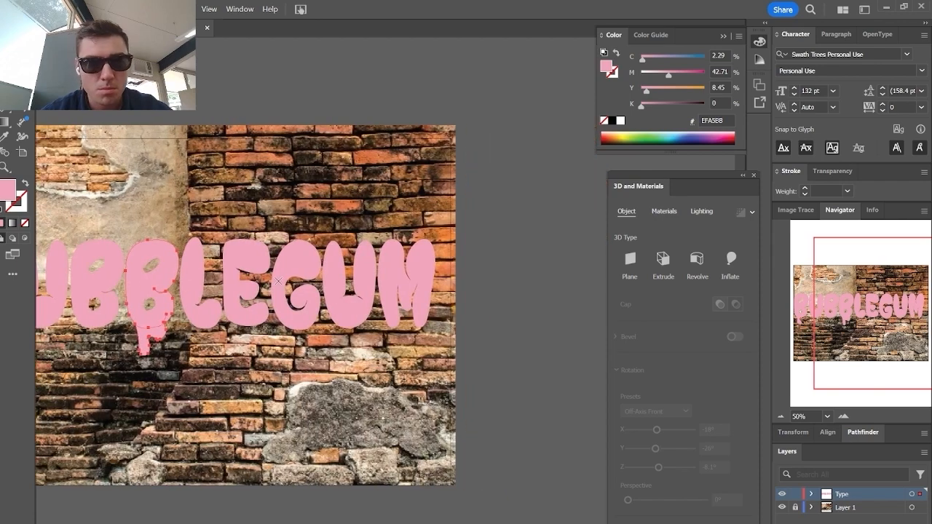
left_click(298, 321)
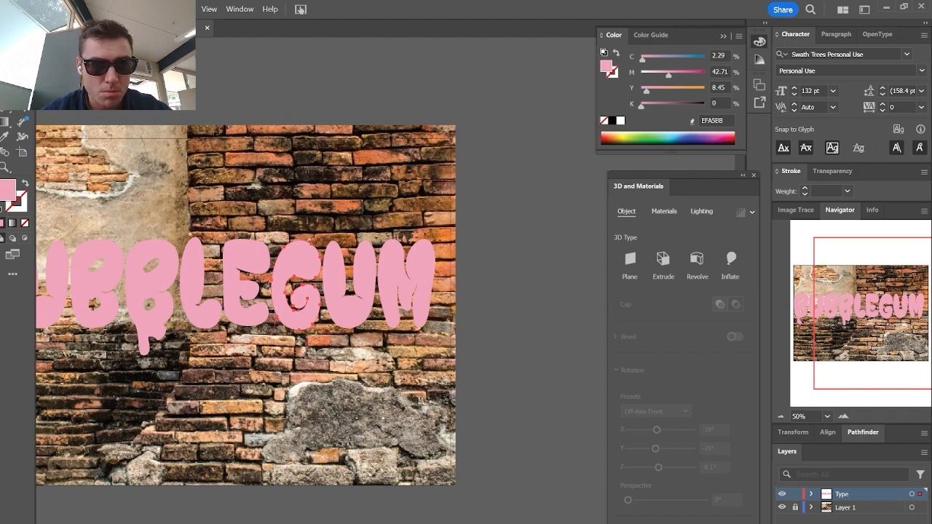
left_click_drag(317, 335, 314, 320)
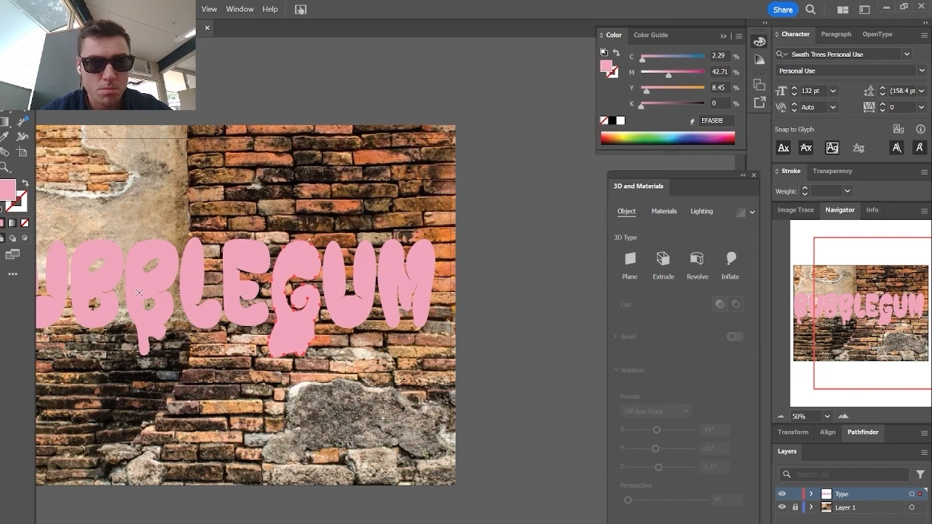
Apply the 3D Inflate effect to the whole BUBBLEGUM lettering and set its depth to 97 pt
left_click(781, 415)
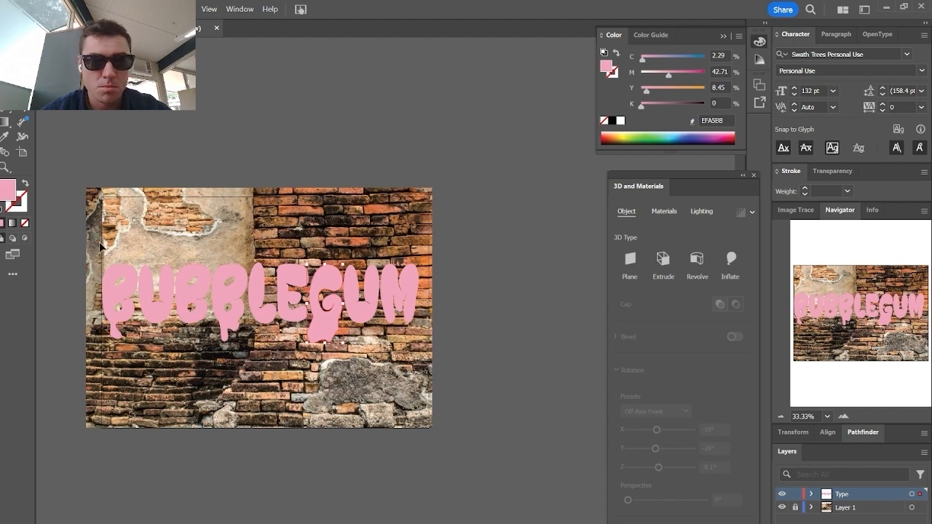
left_click_drag(100, 247, 324, 386)
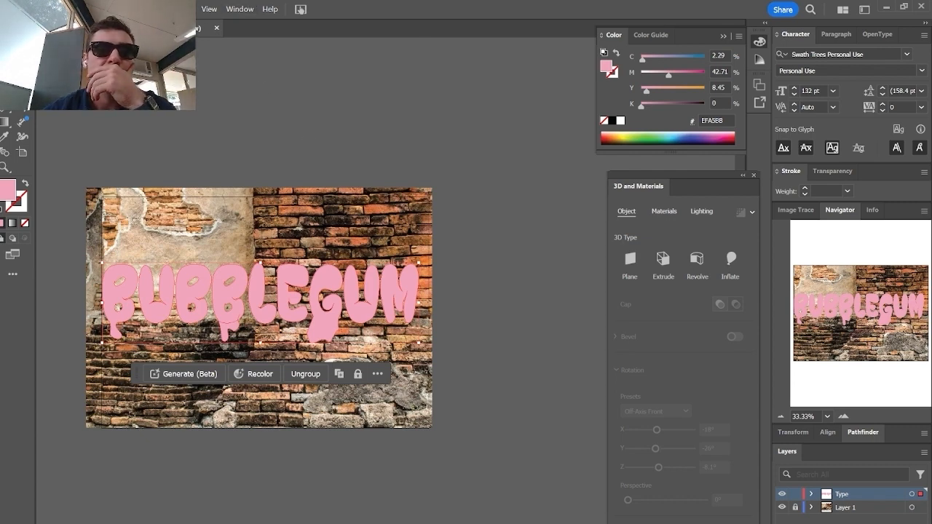
left_click(183, 8)
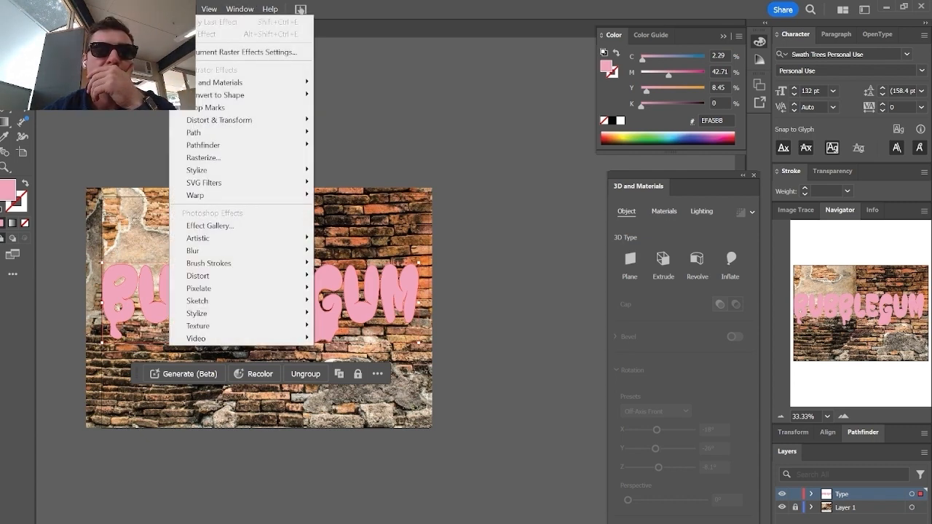
mouse_move(223, 84)
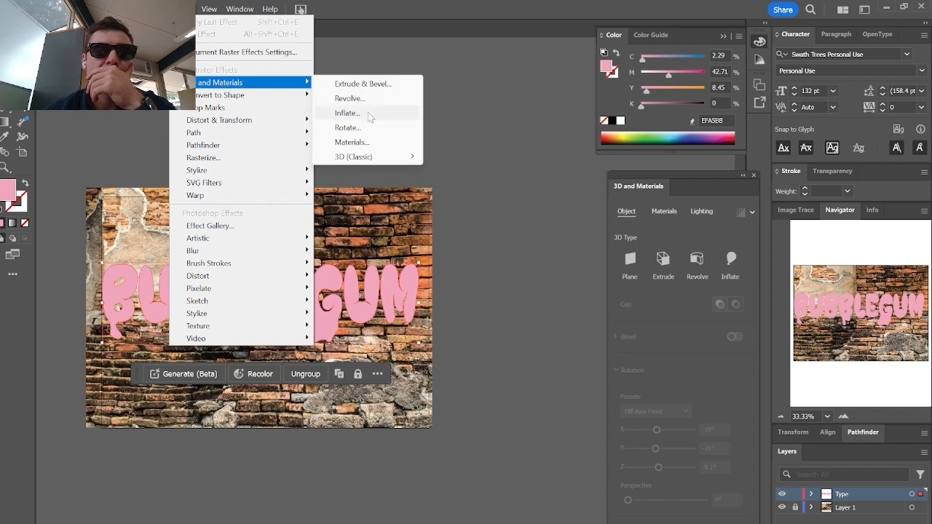
left_click(369, 116)
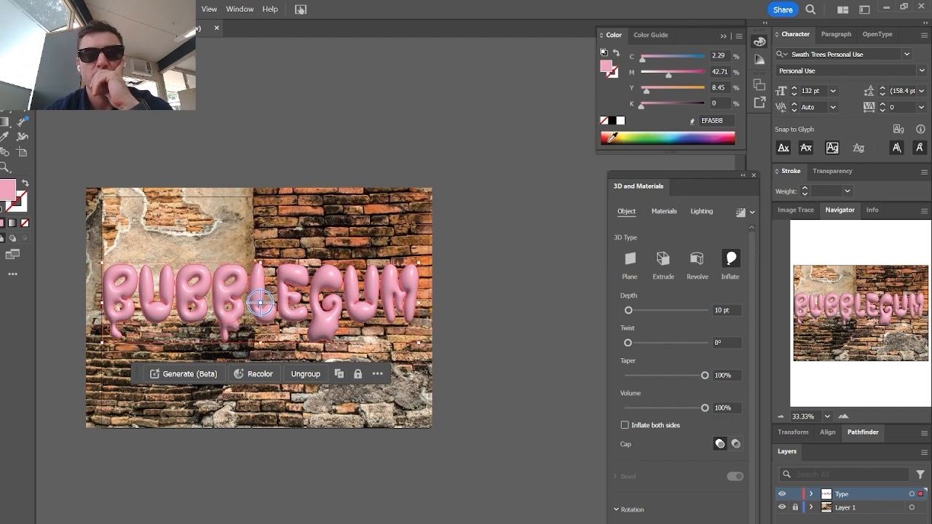
left_click_drag(692, 175, 568, 50)
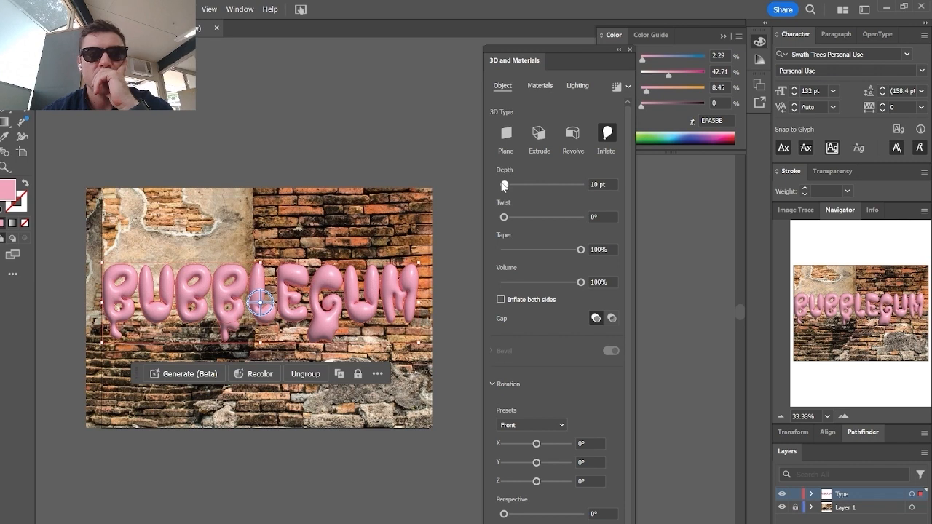
left_click_drag(504, 186, 508, 185)
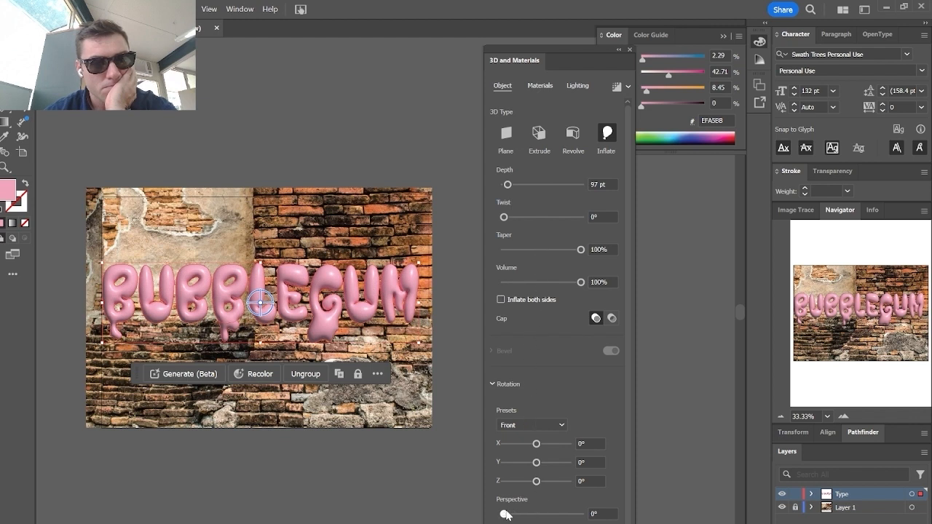
Set the perspective of the inflated BUBBLEGUM lettering to 9°
left_click_drag(505, 513, 510, 513)
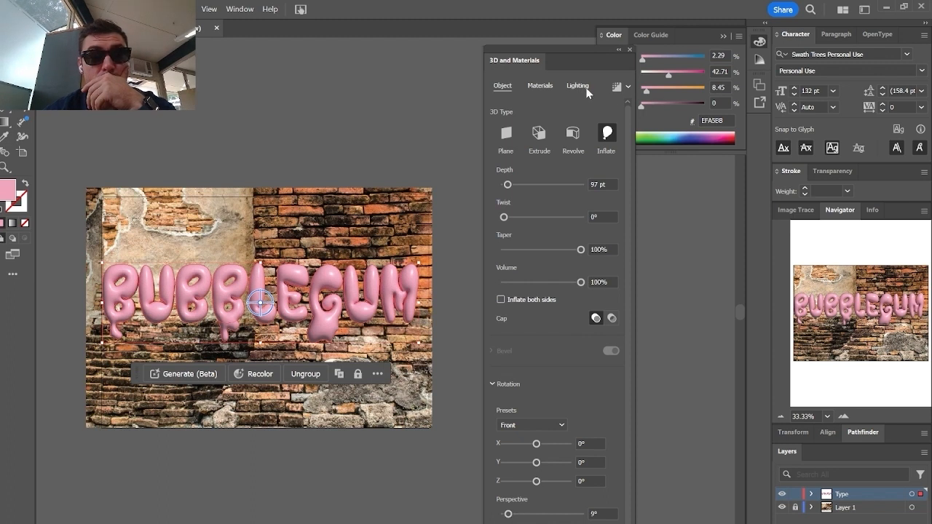
Render the BUBBLEGUM lettering with ray tracing and turn on its shadow, positioned behind the object
left_click(583, 88)
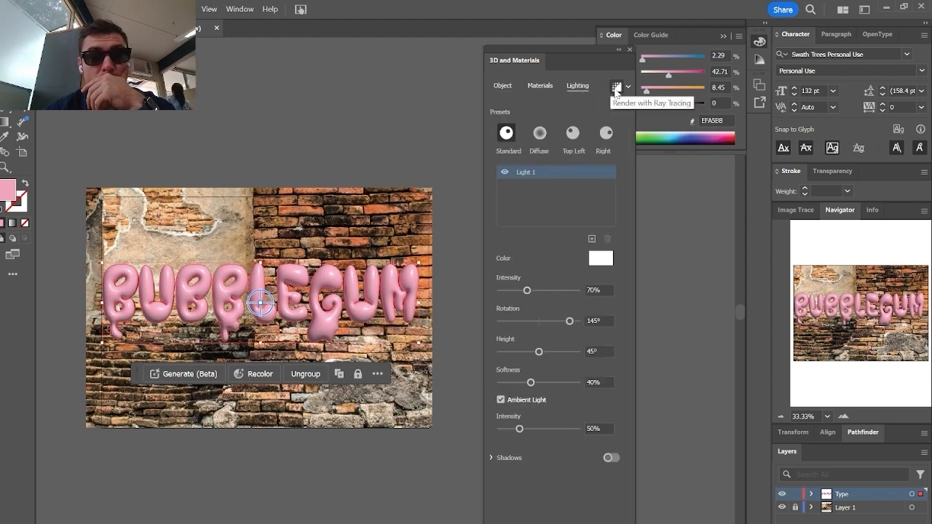
left_click(616, 88)
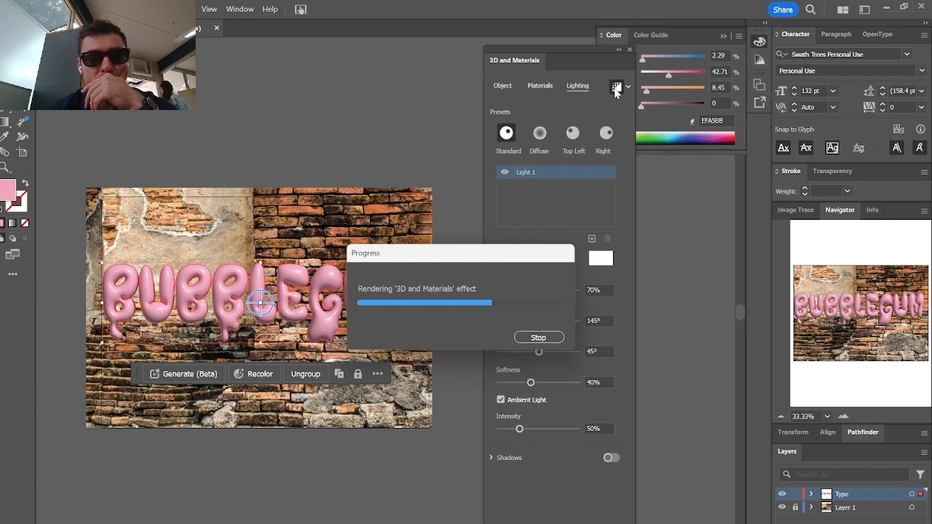
left_click(611, 458)
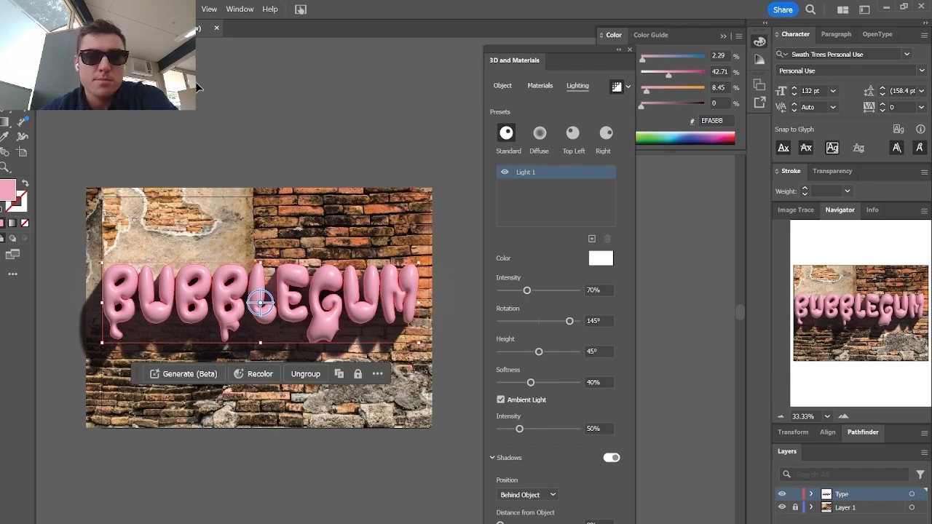
Dock the 3D and Materials panel with the Color and Color Guide panels and shift the BUBBLEGUM lettering slightly to the right
left_click(535, 41)
left_click_drag(533, 48, 614, 38)
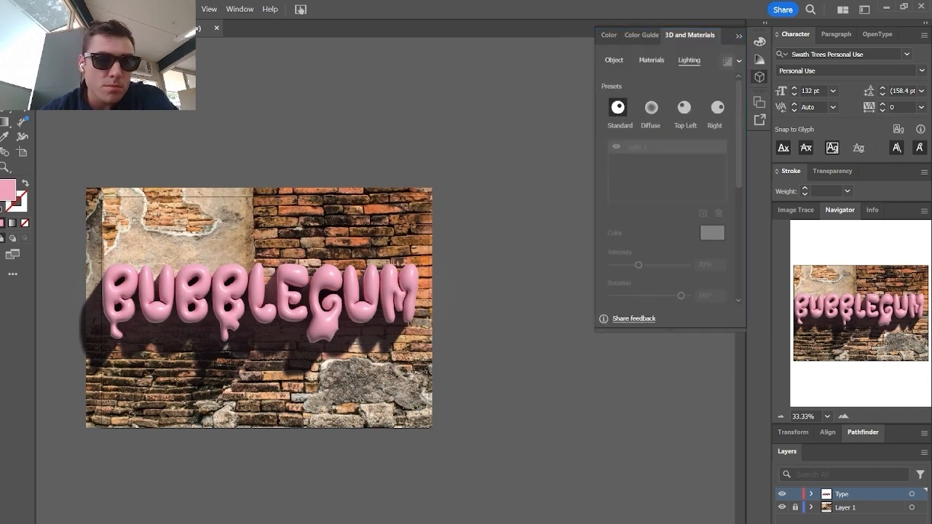
left_click(153, 286)
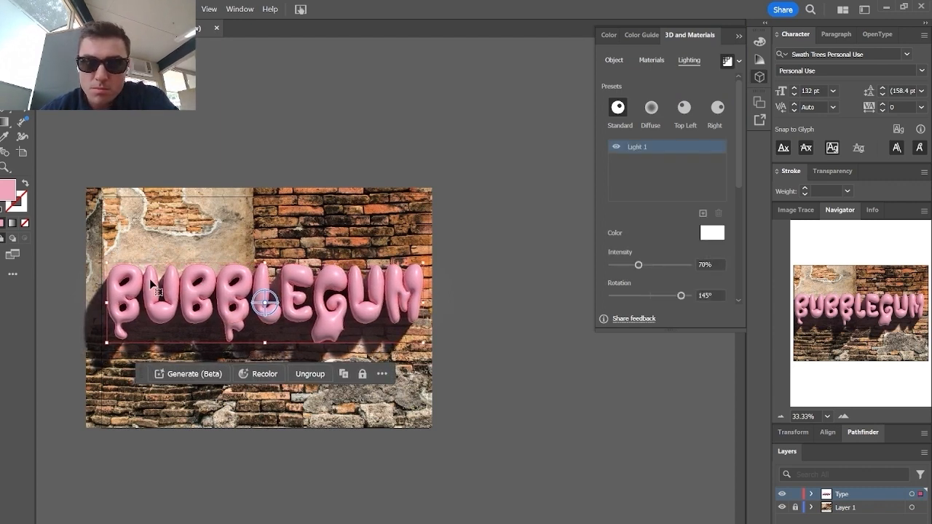
left_click(494, 239)
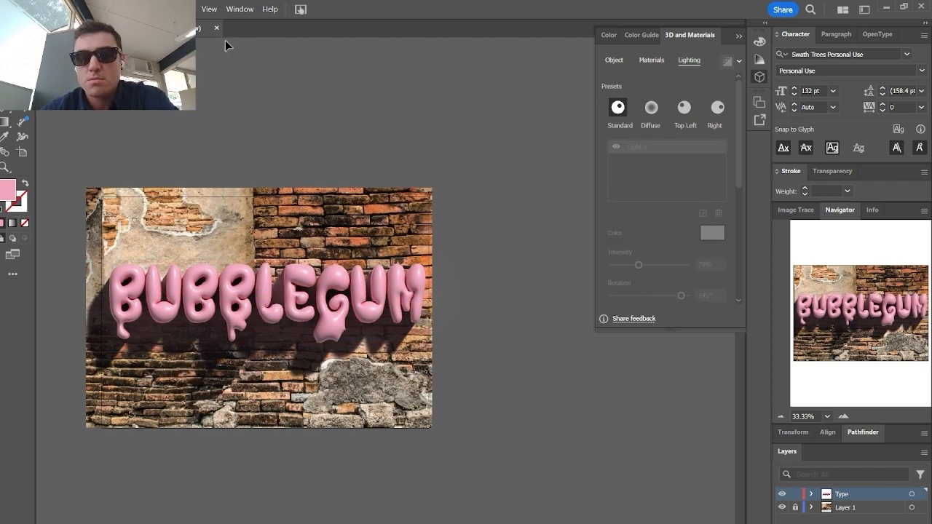
Save the document on the computer as the Adobe Illustrator file "bubble writing1" with the Illustrator 2020 version and default options
left_click(55, 8)
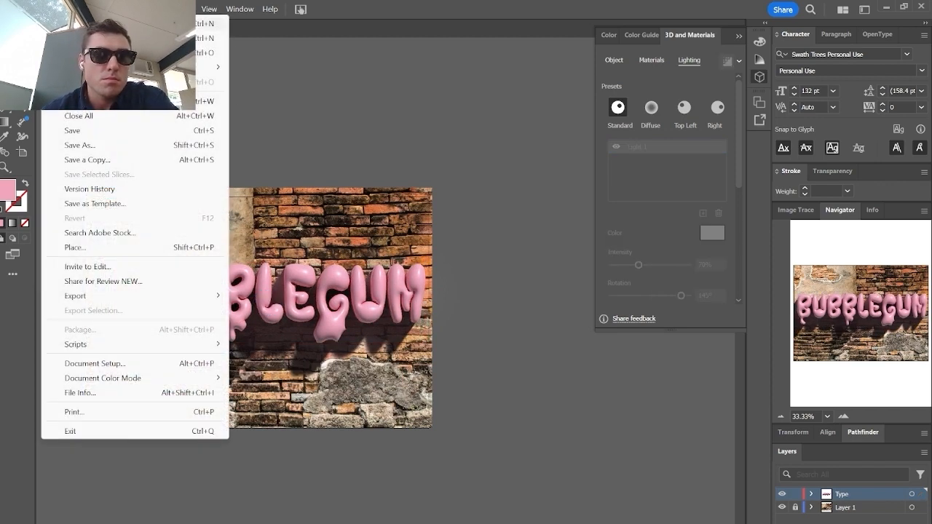
left_click(97, 145)
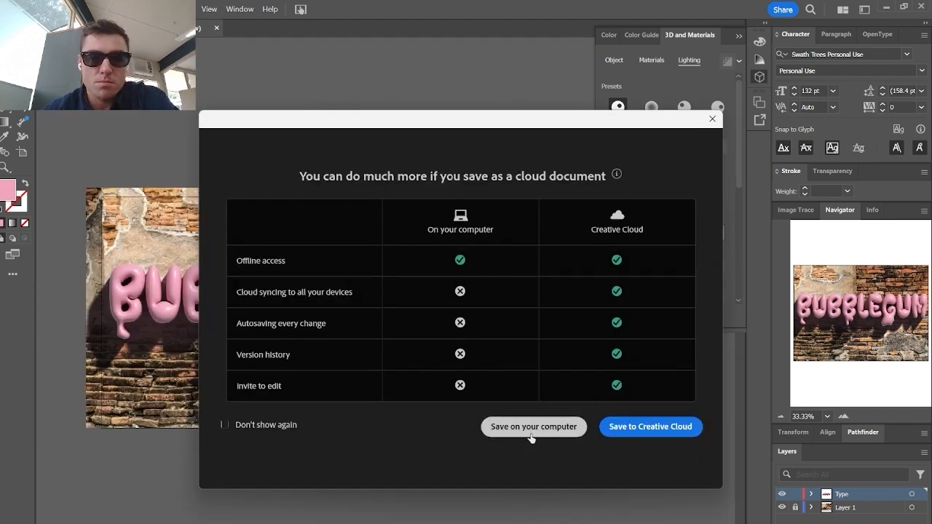
left_click(530, 434)
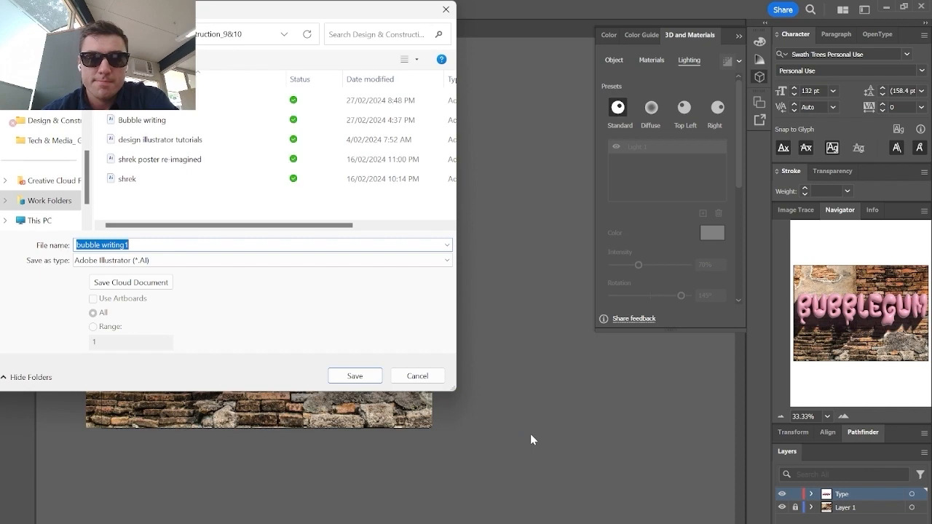
left_click(353, 377)
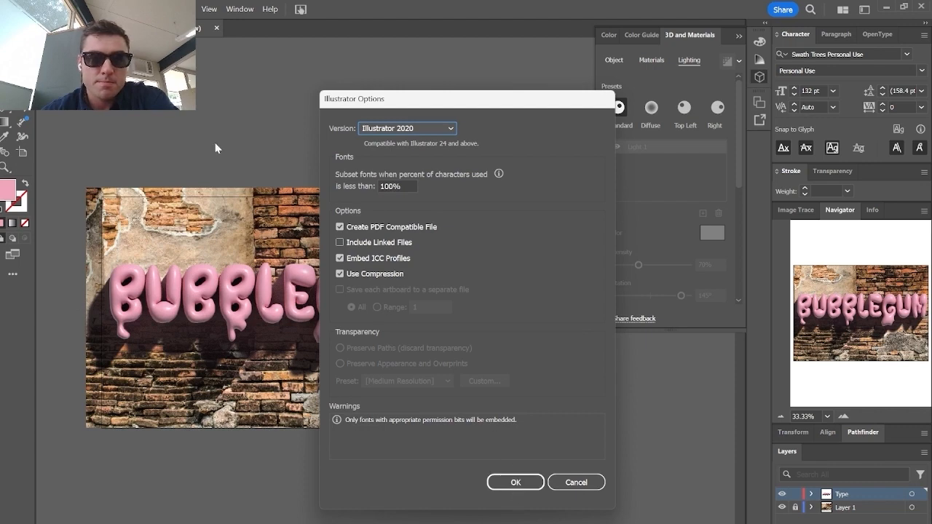
left_click(515, 480)
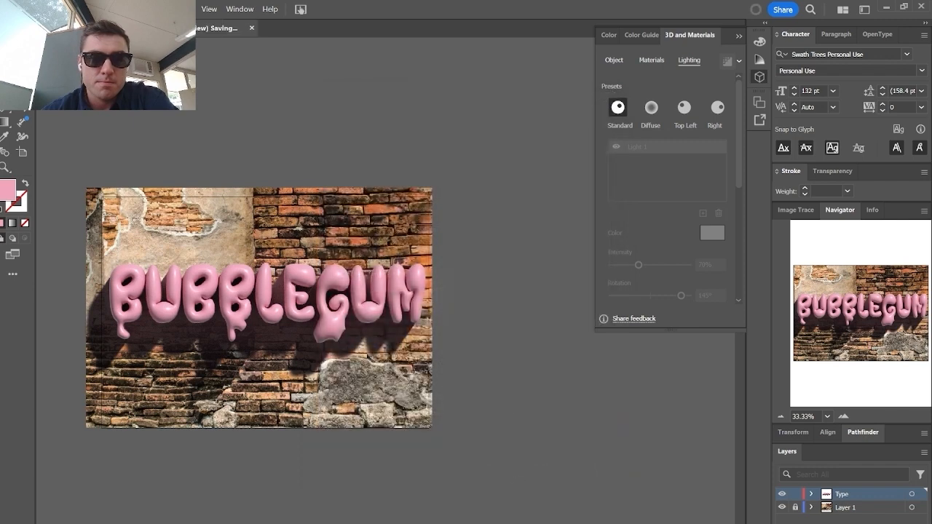
left_click(50, 9)
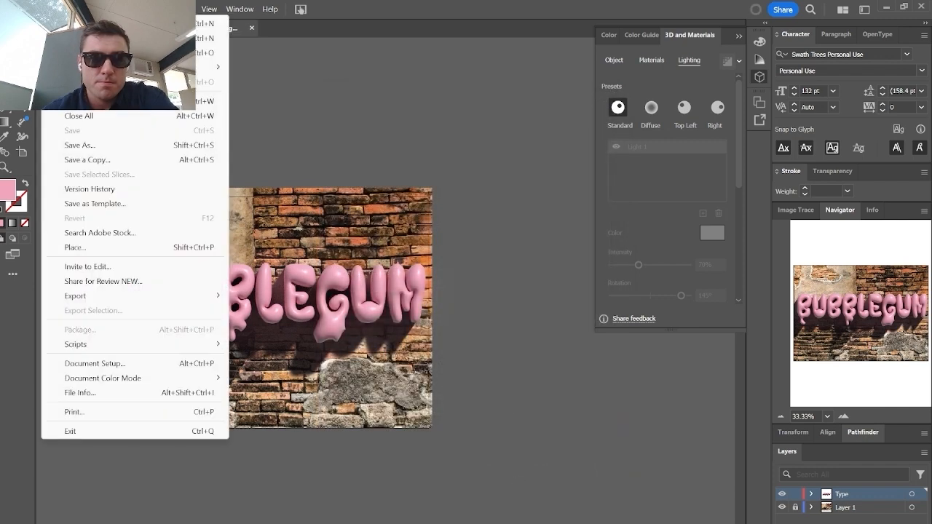
left_click(97, 146)
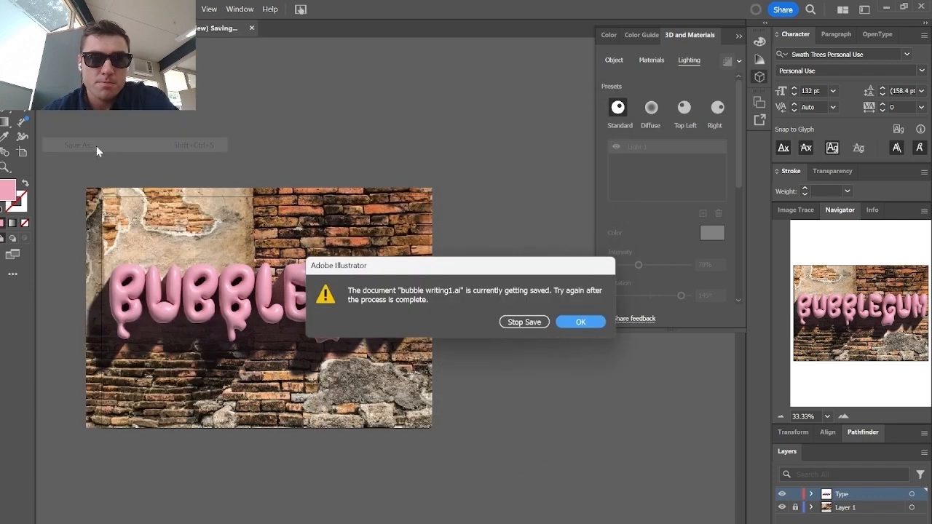
left_click(582, 323)
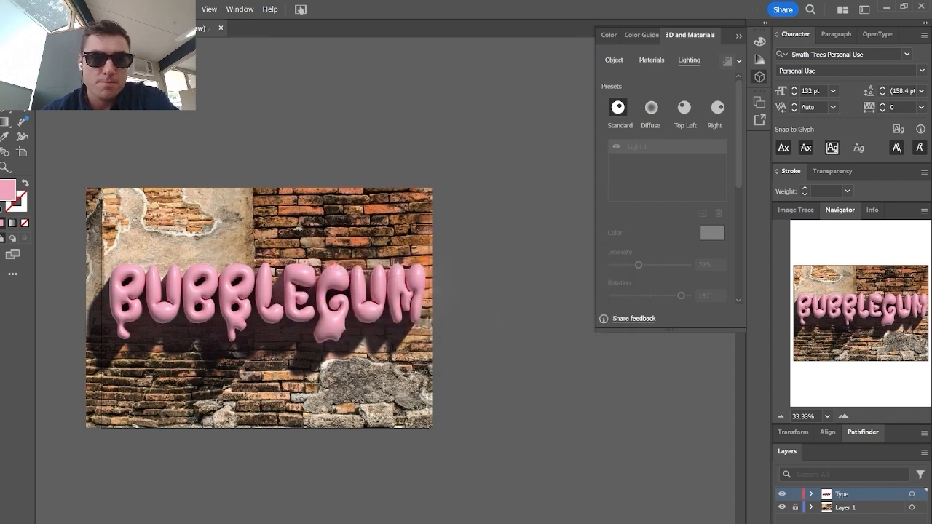
Save a copy of the artwork on the computer as the Adobe PDF "bubble writing1" with the [Illustrator Default] preset
left_click(52, 8)
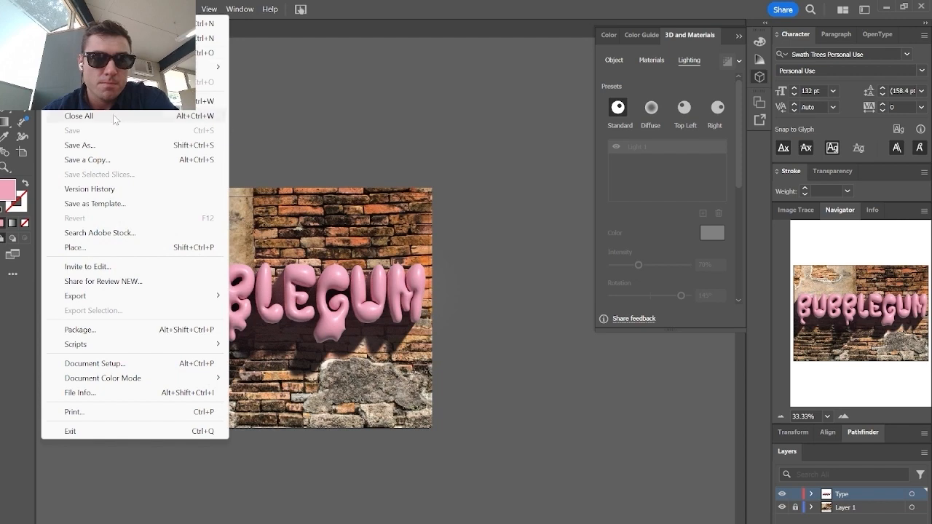
left_click(119, 145)
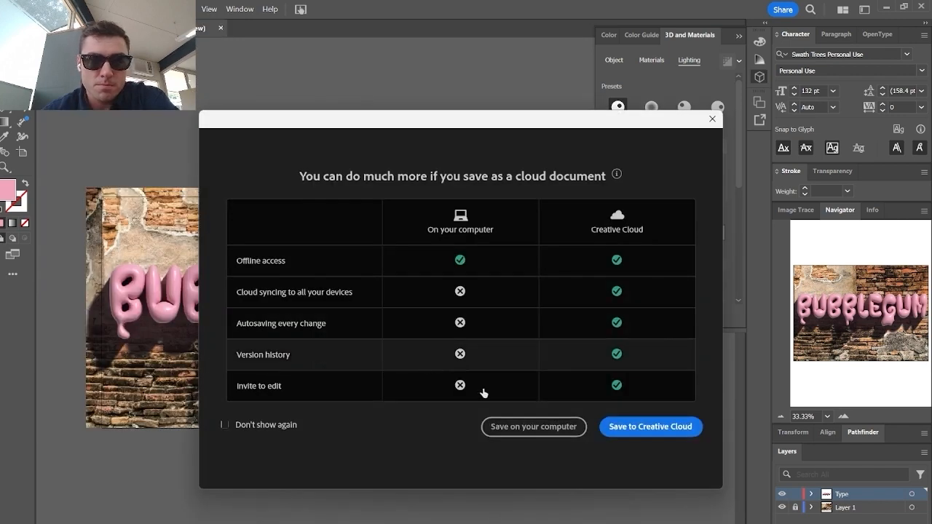
left_click(534, 428)
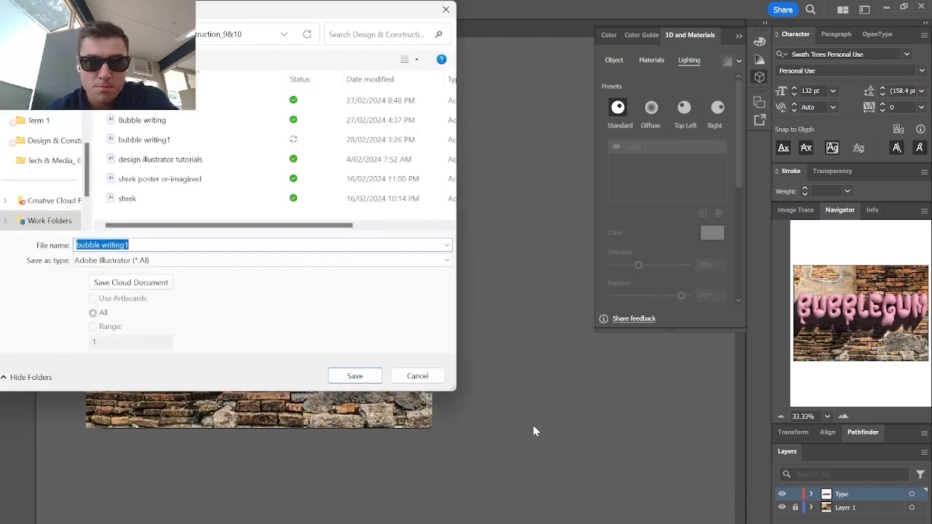
left_click(264, 261)
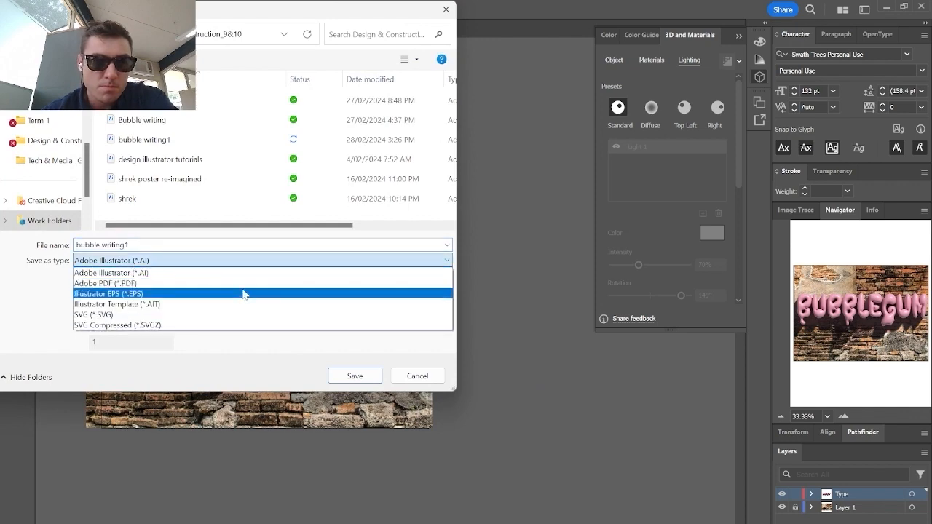
left_click(245, 284)
left_click(368, 381)
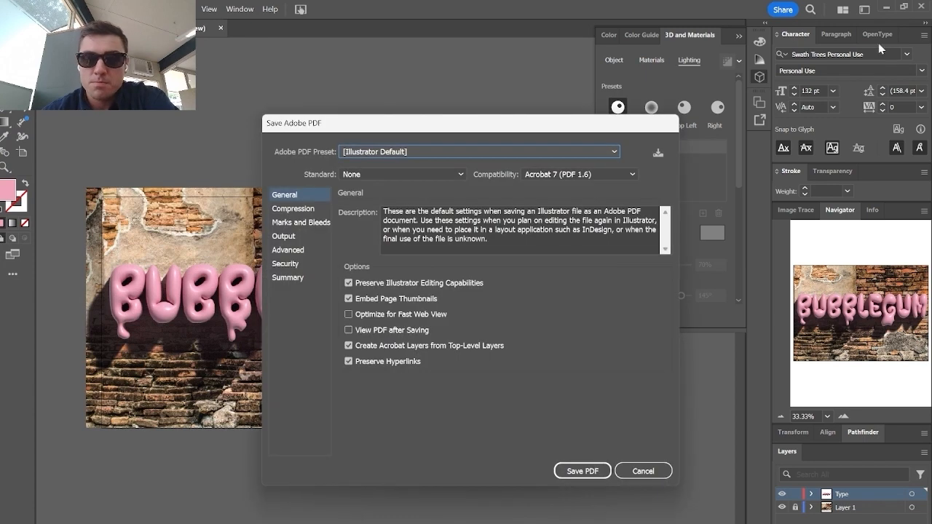
left_click(586, 471)
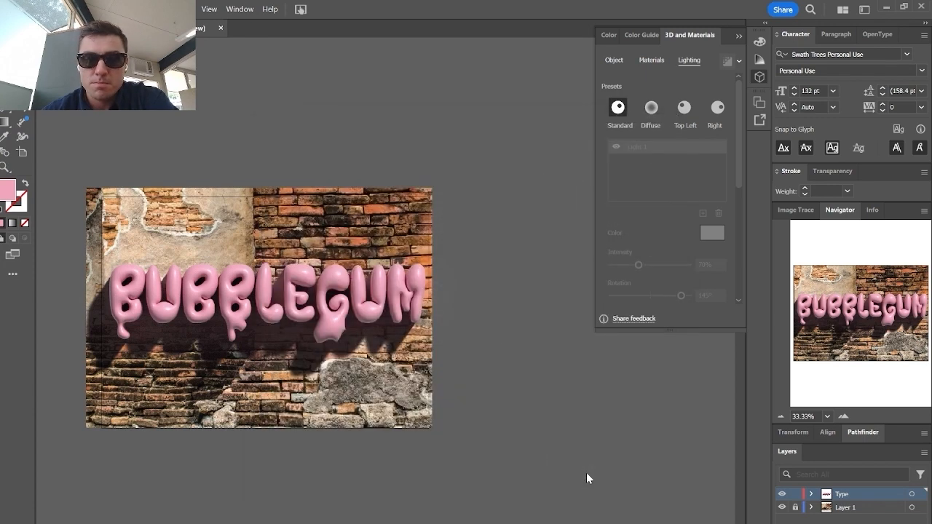
View the whole Shrek poster PDF in the browser and close it
scroll(485, 363, "down", 1)
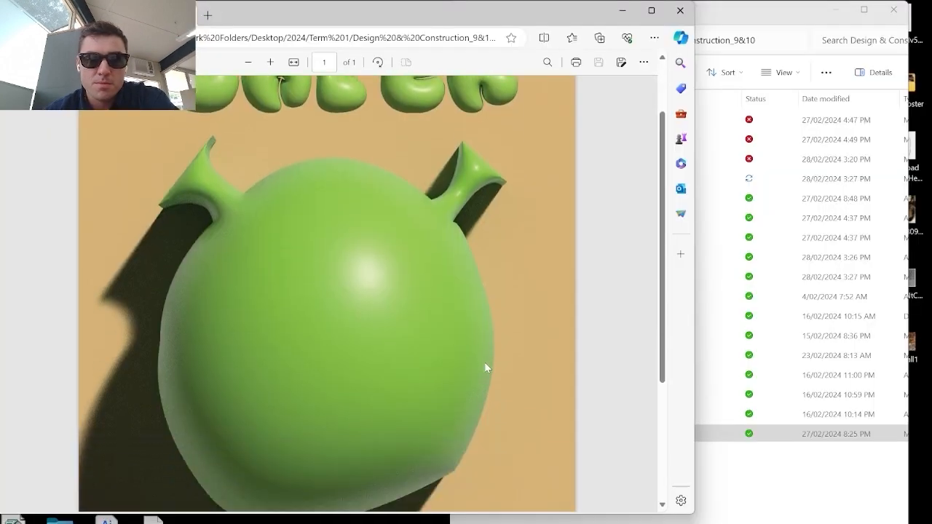
scroll(485, 363, "down", 1)
scroll(485, 368, "down", 2)
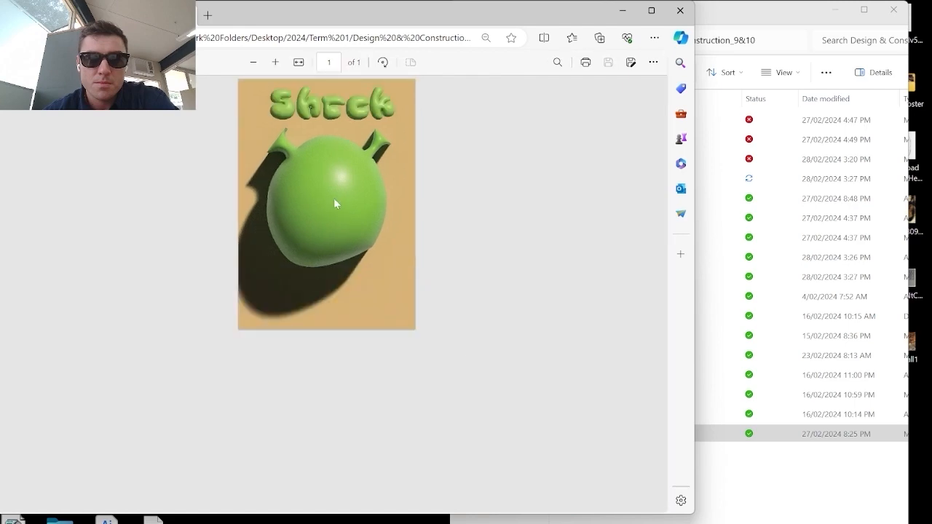
left_click(680, 11)
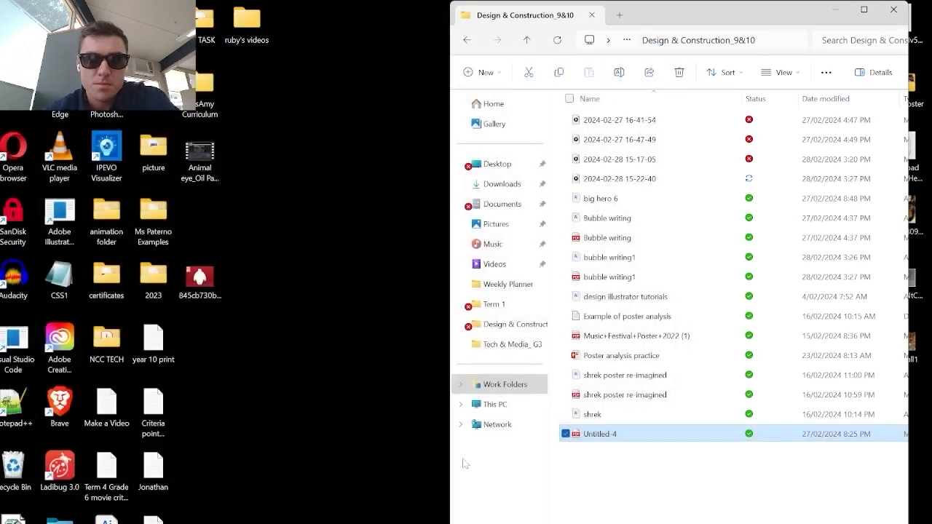
left_click(554, 523)
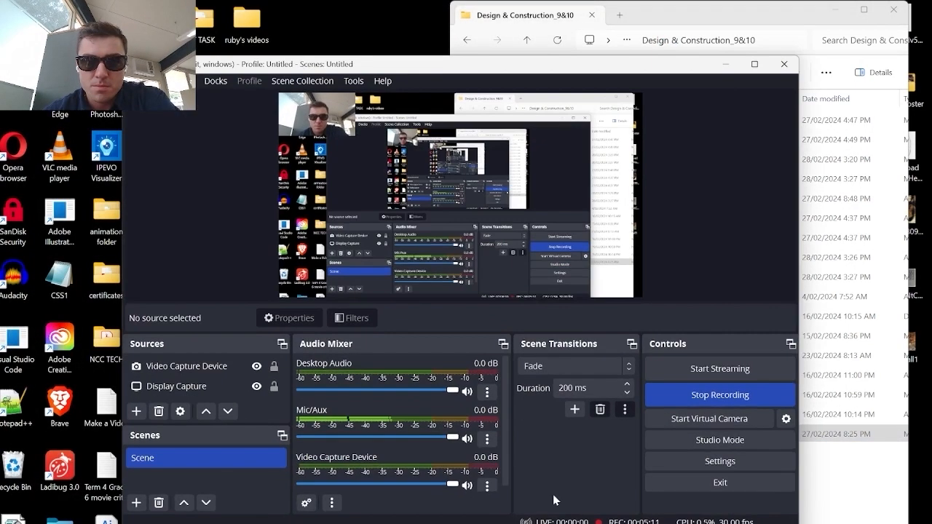